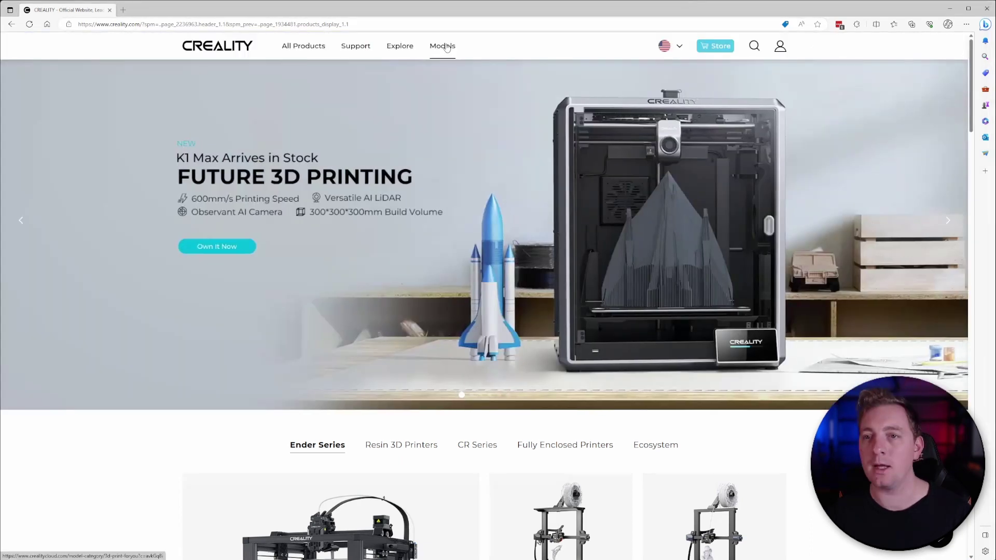
# Step: Show the Creality Support menu with its Software & Firmware links and Official Download Center
pyautogui.moveTo(349, 49)
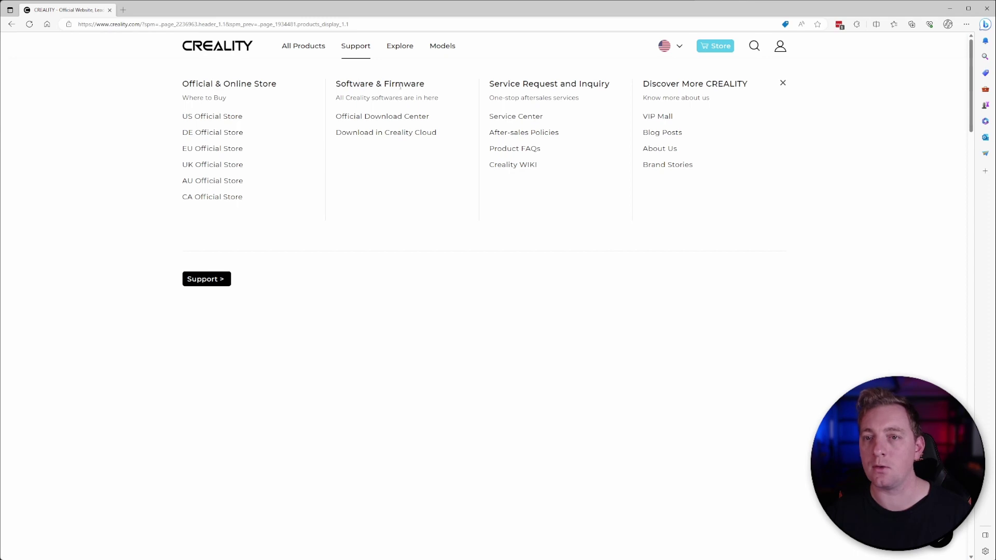
# Step: Go to the Official Download Center and list the Ecosystem category's scanner downloads
pyautogui.click(375, 116)
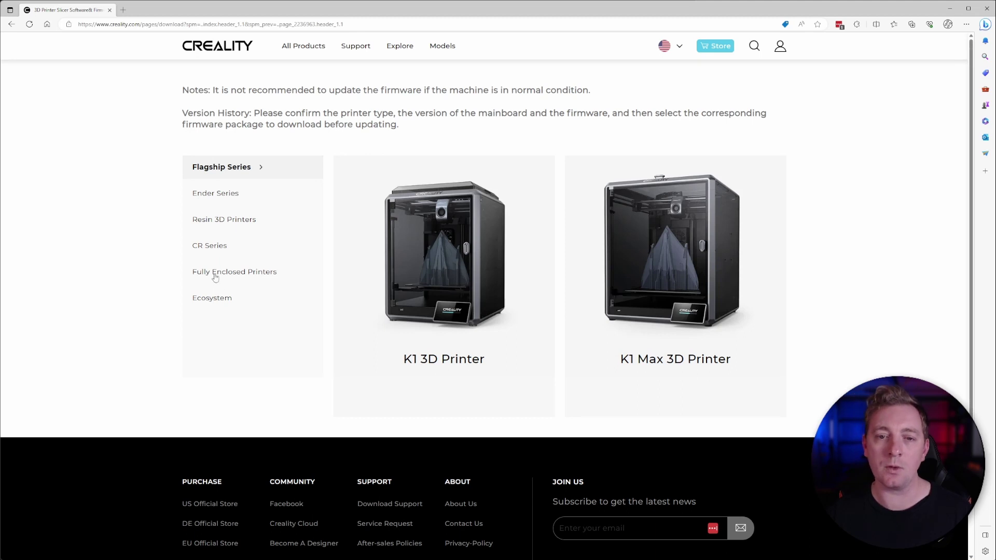
pyautogui.click(210, 300)
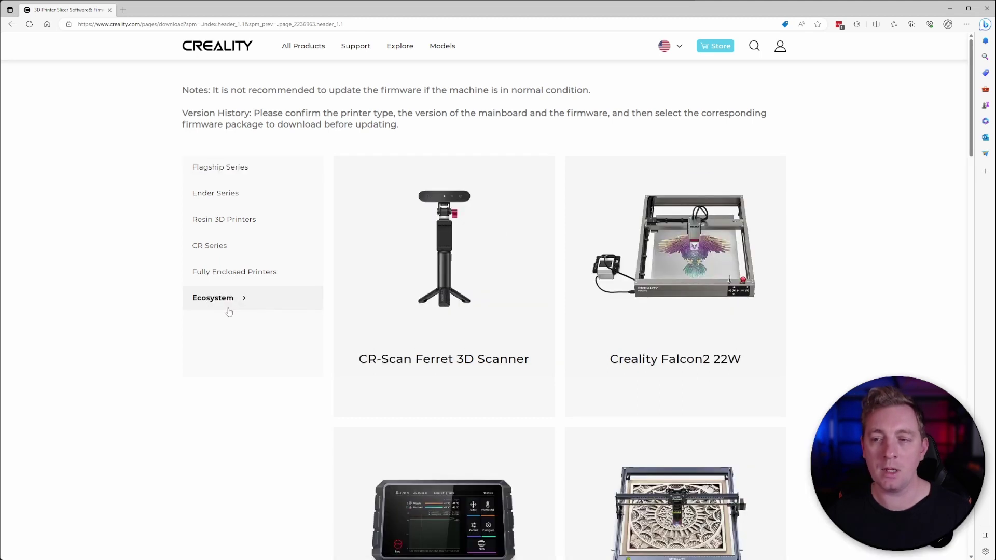
pyautogui.scroll(-2, 534, 303)
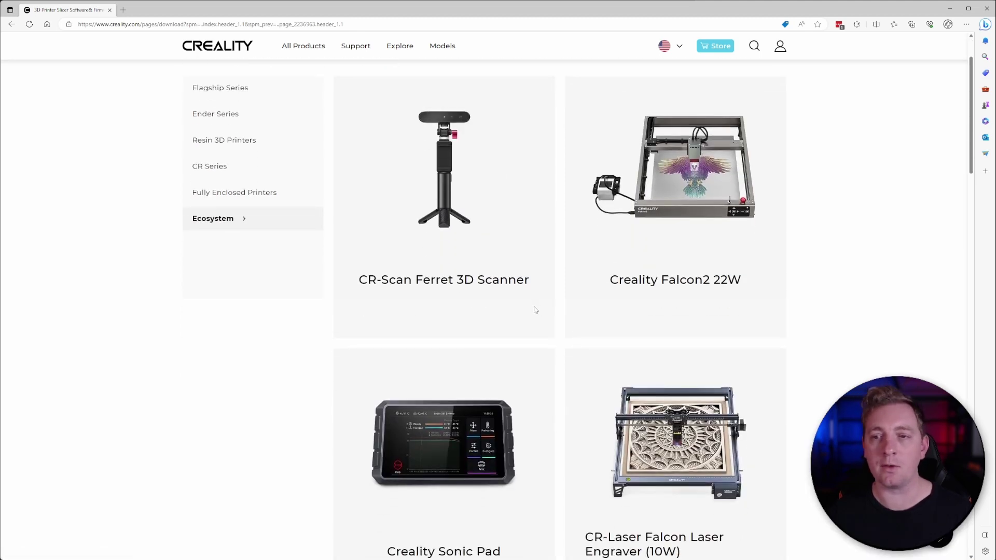
pyautogui.scroll(-2, 640, 241)
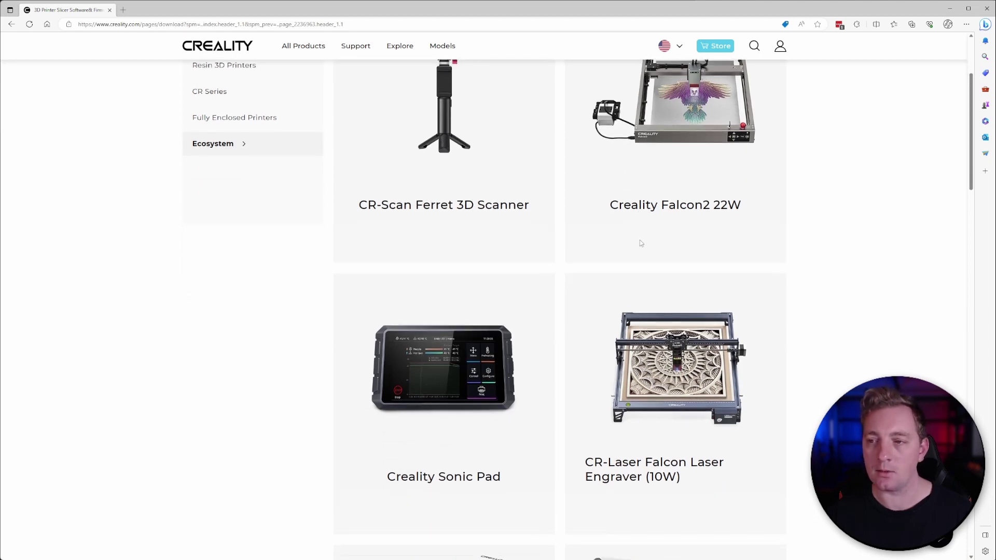
pyautogui.scroll(-2, 592, 280)
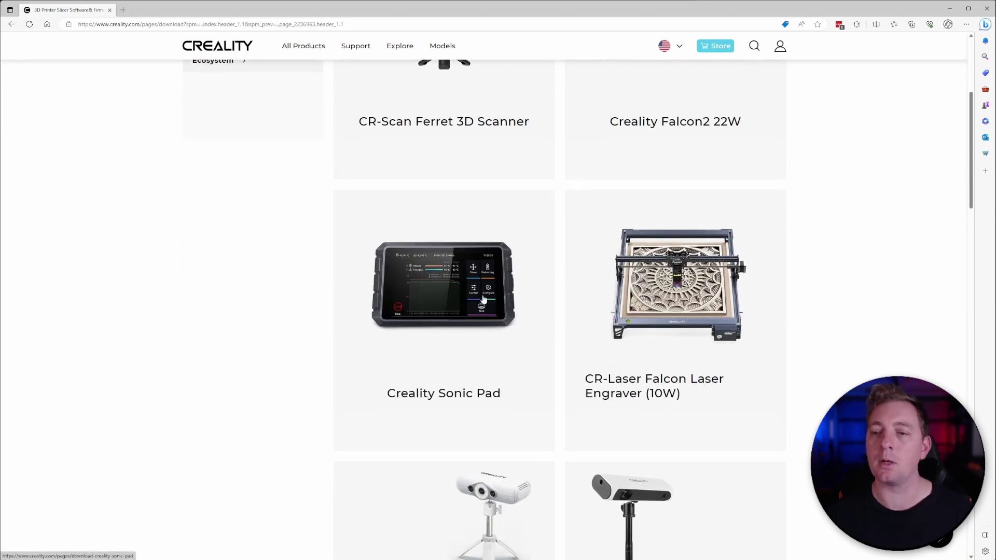
pyautogui.scroll(-5, 488, 291)
pyautogui.scroll(-2, 488, 316)
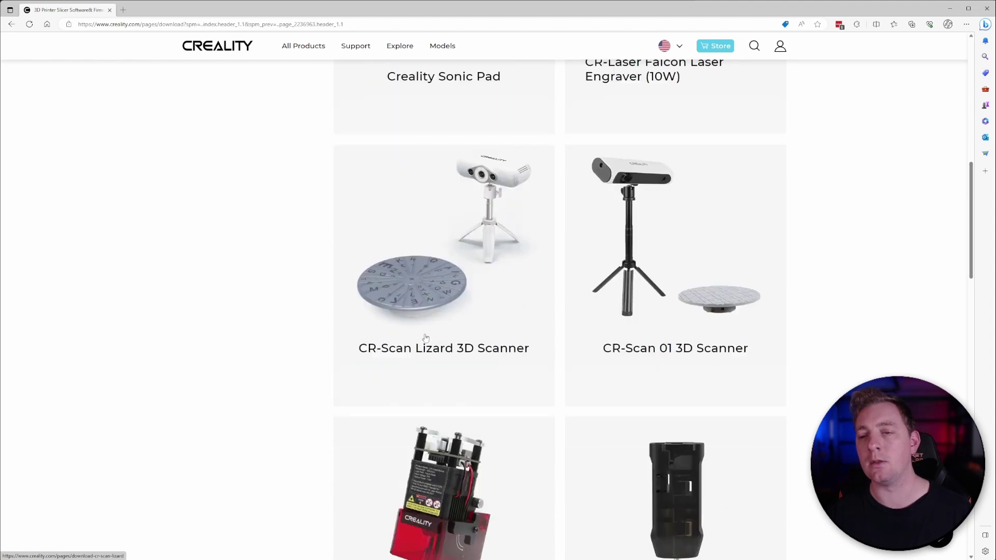
# Step: Open the CR-Scan Lizard page and scroll to its CR Studio Accessory Software list
pyautogui.click(460, 353)
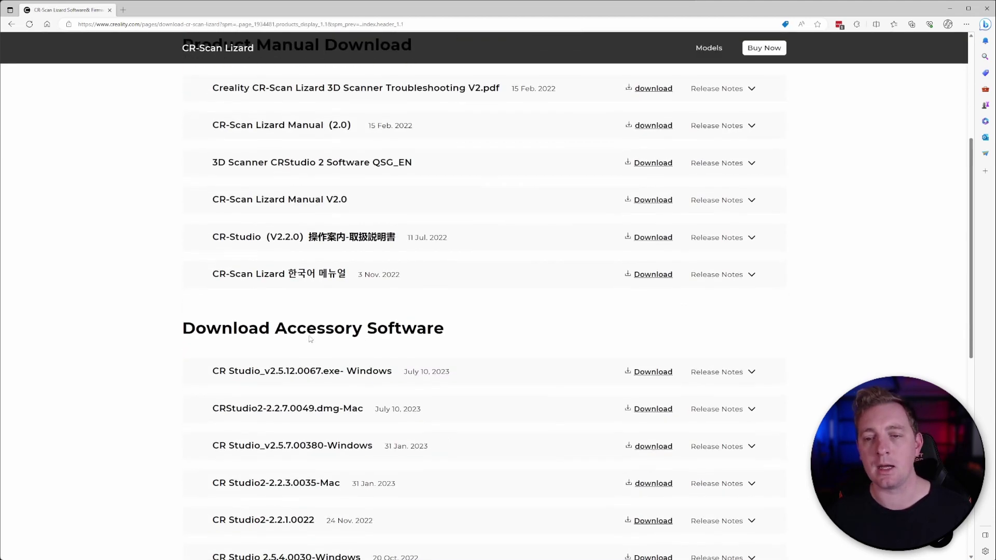
pyautogui.scroll(-2, 330, 343)
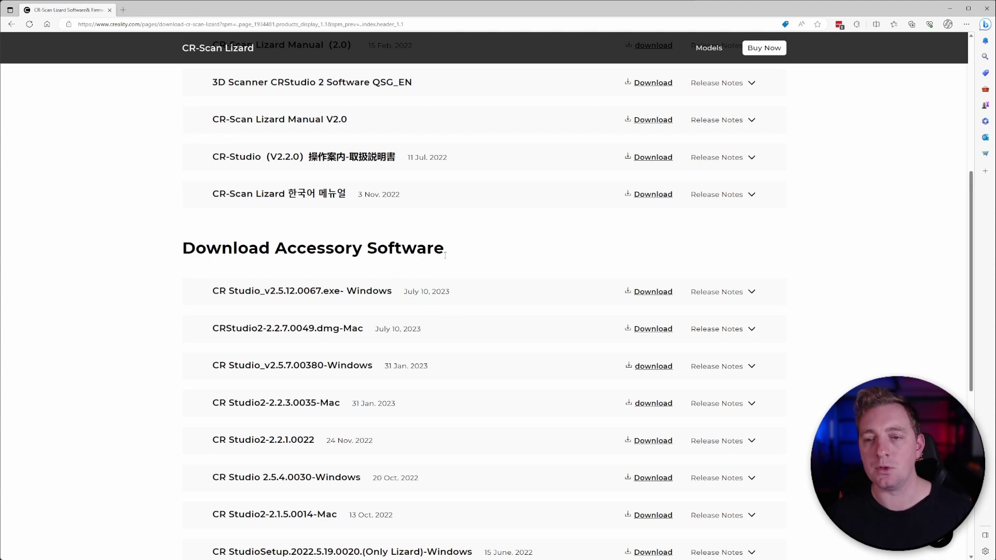
# Step: Expand release notes for CR Studio v2.5.12 Windows and CRStudio2 2.2.7 Mac
pyautogui.click(752, 292)
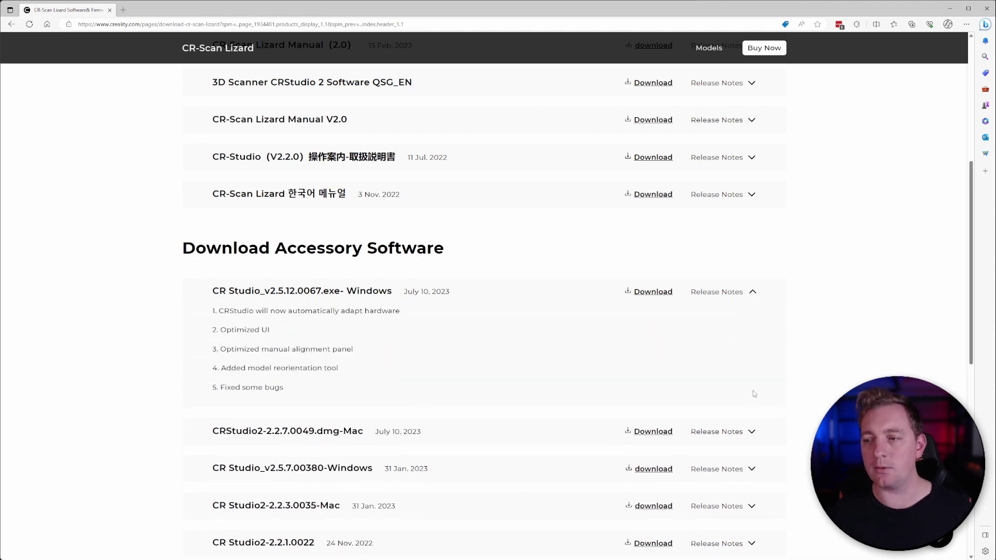
pyautogui.click(751, 433)
pyautogui.scroll(-2, 781, 408)
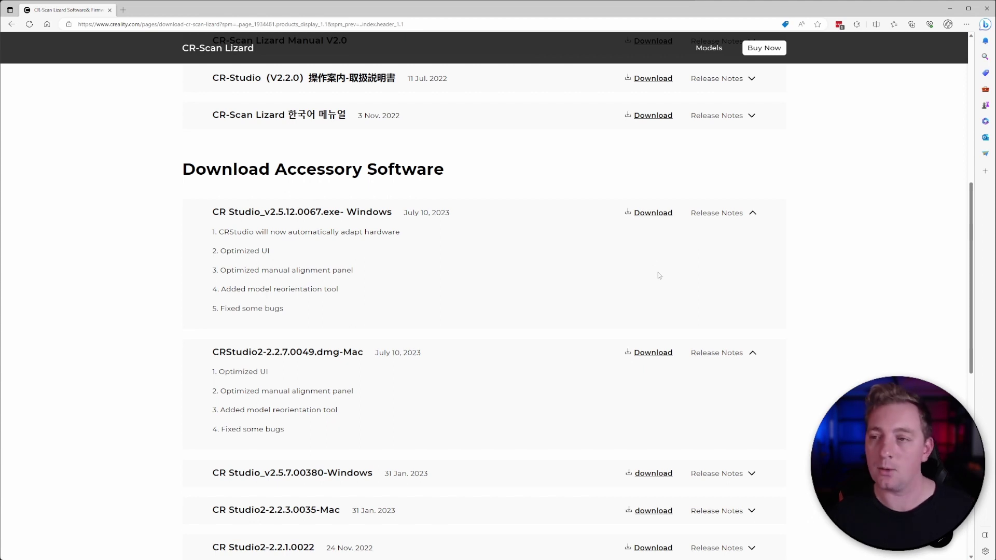
# Step: Scroll back up the download page before returning to the unicornstatuev2 project
pyautogui.scroll(2, 636, 282)
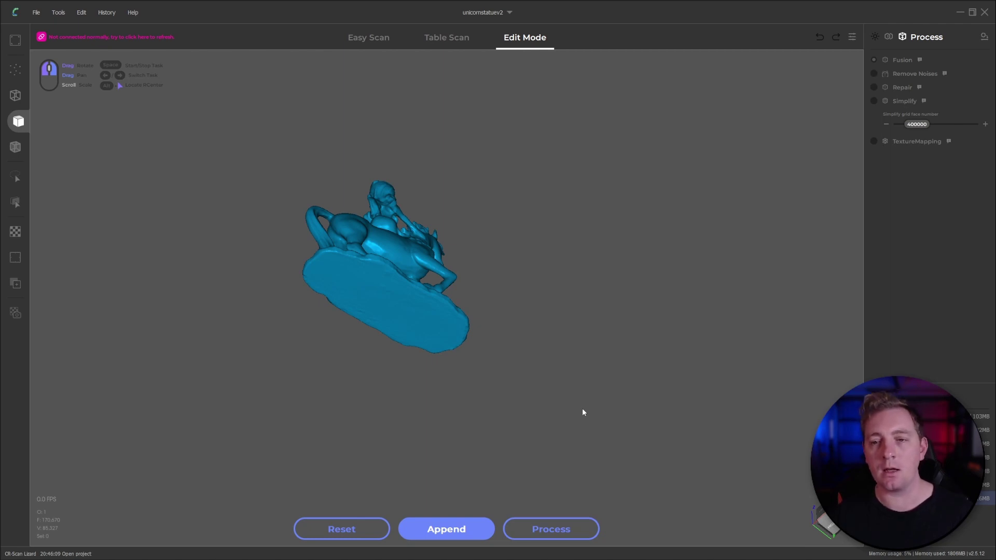
pyautogui.moveTo(456, 266); pyautogui.dragTo(566, 302)
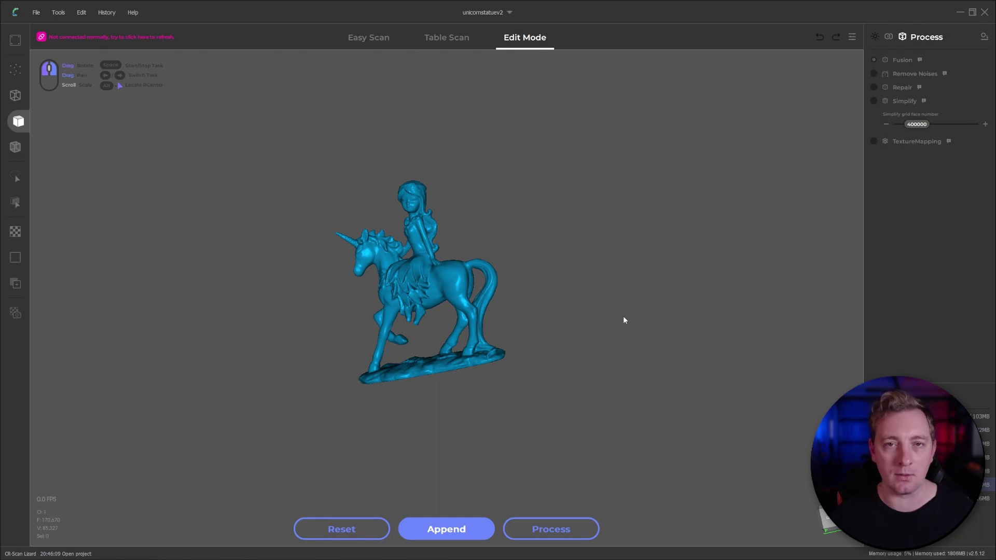
pyautogui.moveTo(584, 312); pyautogui.dragTo(220, 187)
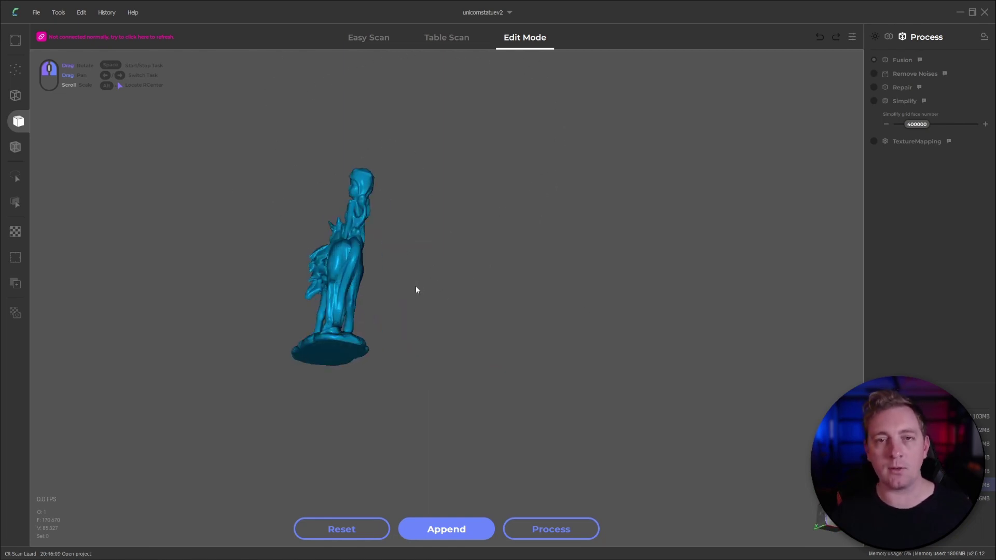
pyautogui.moveTo(382, 289); pyautogui.dragTo(383, 96)
pyautogui.scroll(-2, 552, 229)
pyautogui.moveTo(451, 194); pyautogui.dragTo(514, 185, button='right')
pyautogui.scroll(2, 516, 208)
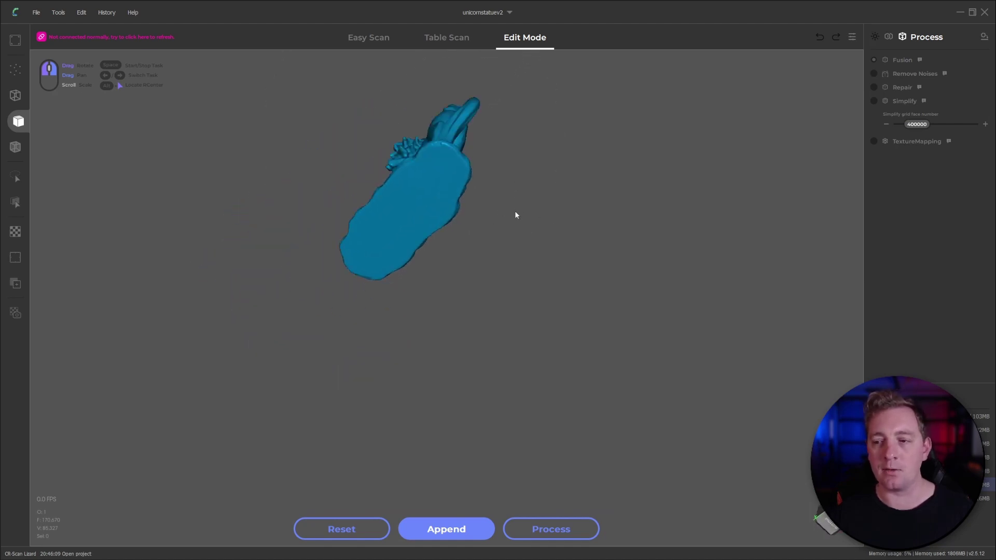
pyautogui.moveTo(456, 275); pyautogui.dragTo(485, 278)
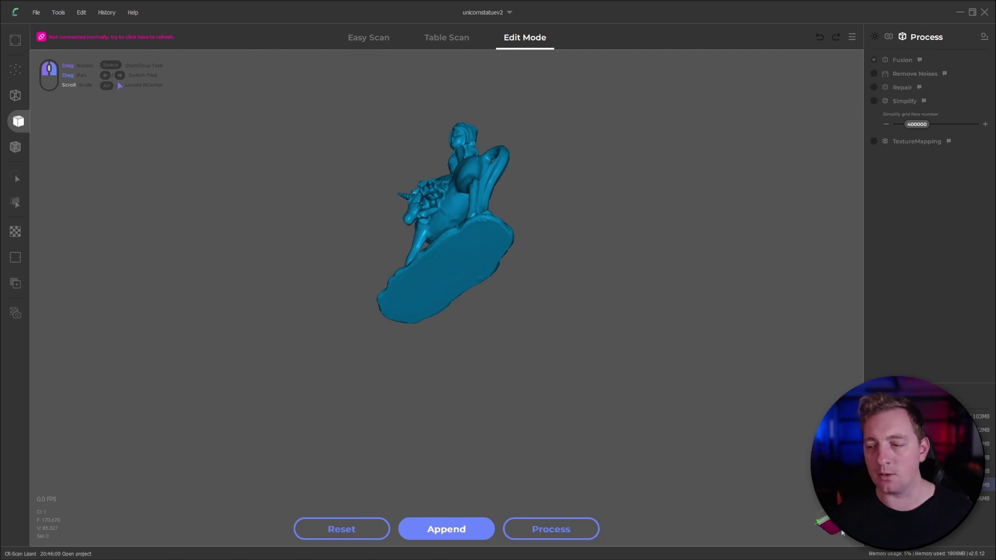
pyautogui.moveTo(460, 215); pyautogui.dragTo(650, 232)
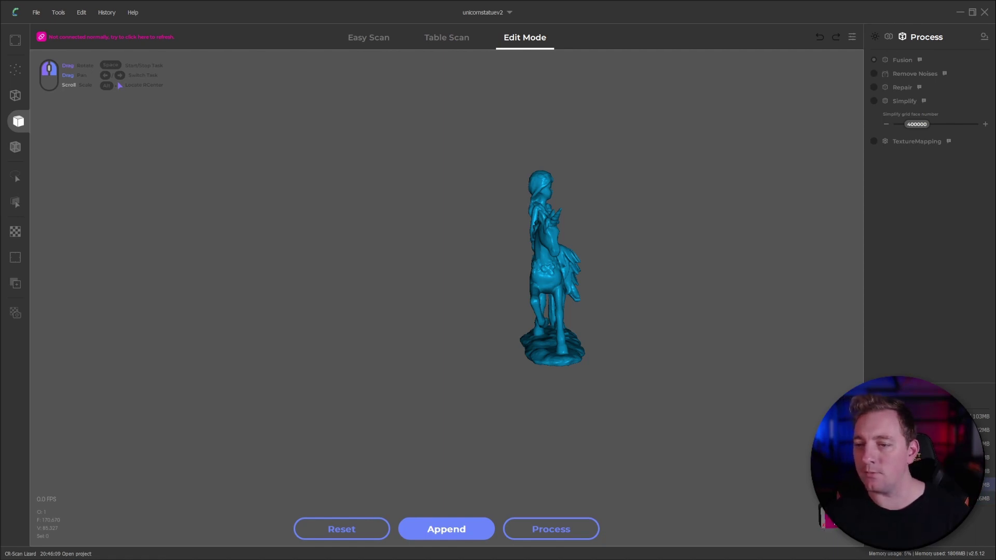
pyautogui.moveTo(737, 483); pyautogui.dragTo(799, 483)
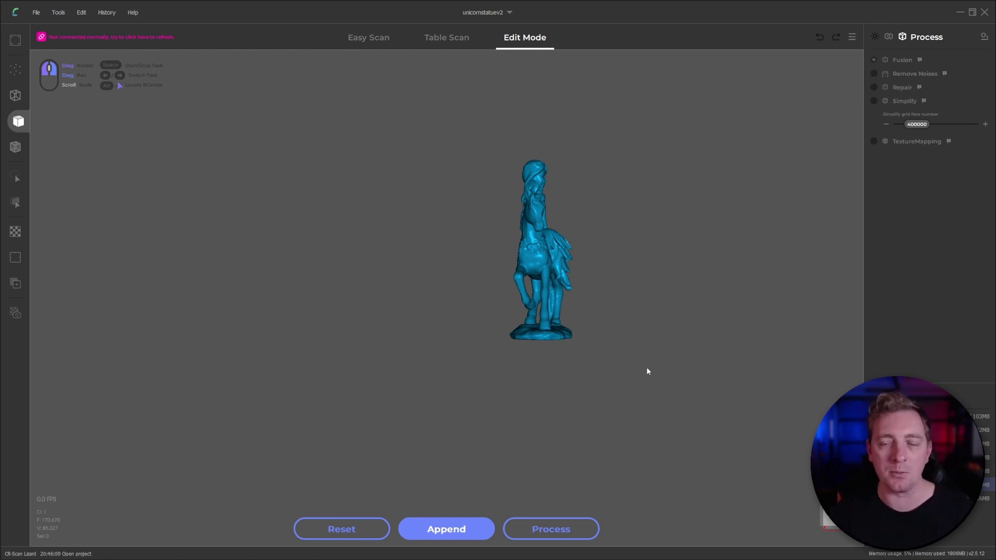
pyautogui.moveTo(663, 382); pyautogui.dragTo(509, 160)
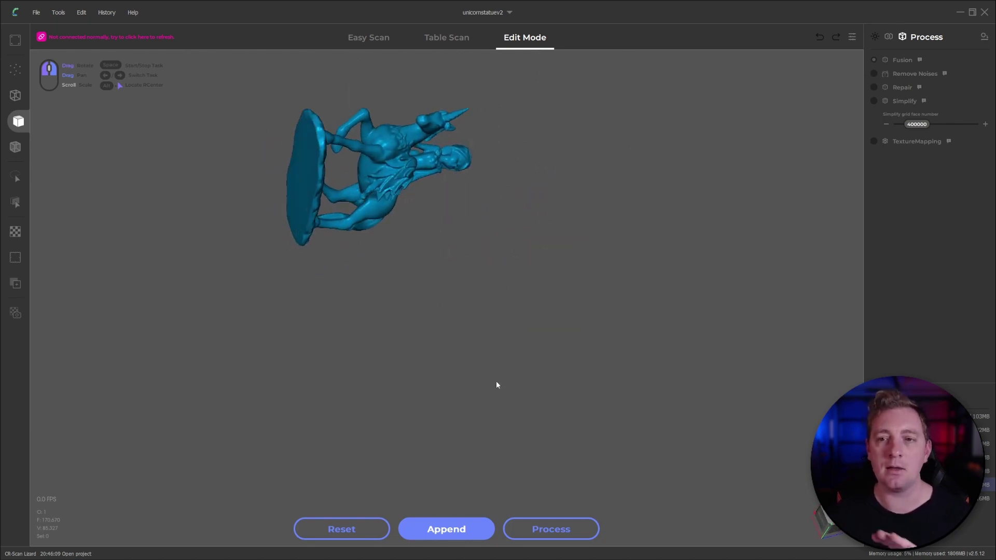
pyautogui.moveTo(453, 274); pyautogui.dragTo(483, 302, button='right')
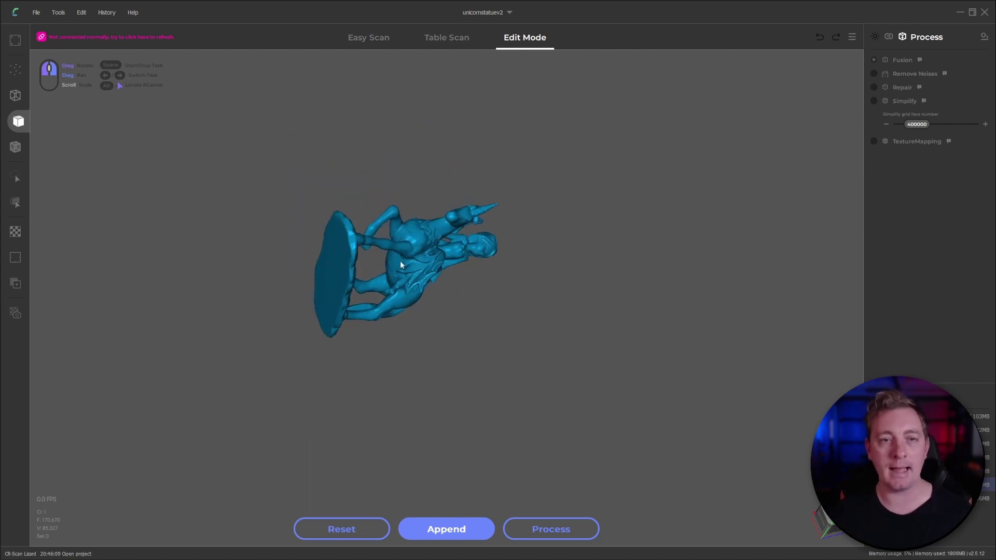
# Step: Export the unicorn scan in OBJ format as 'test' in the unicornstatuev2 folder
pyautogui.click(36, 12)
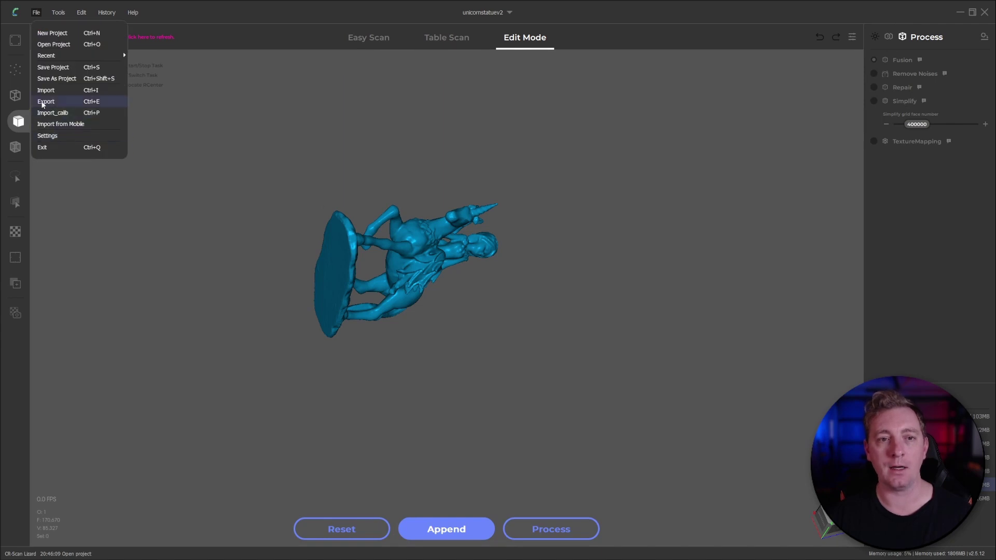
pyautogui.click(44, 100)
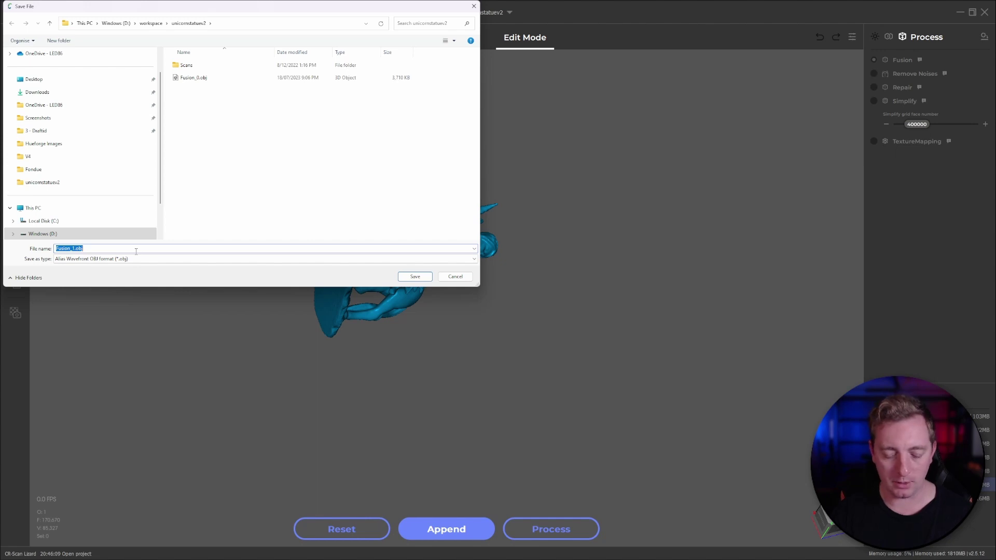
pyautogui.write('test')
pyautogui.press('Return')
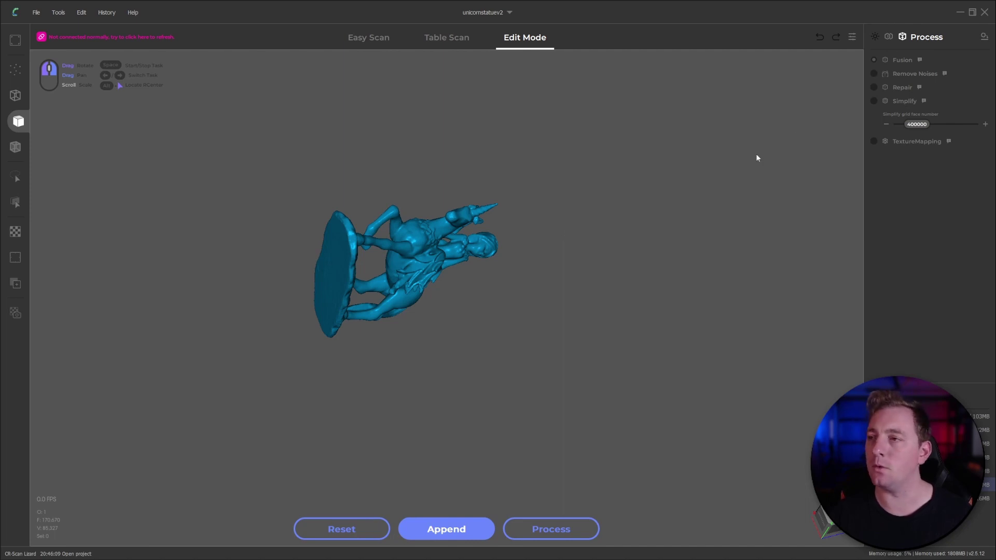
# Step: Start reorientation and orbit the statue to an upright side view showing points 1-3
pyautogui.click(984, 39)
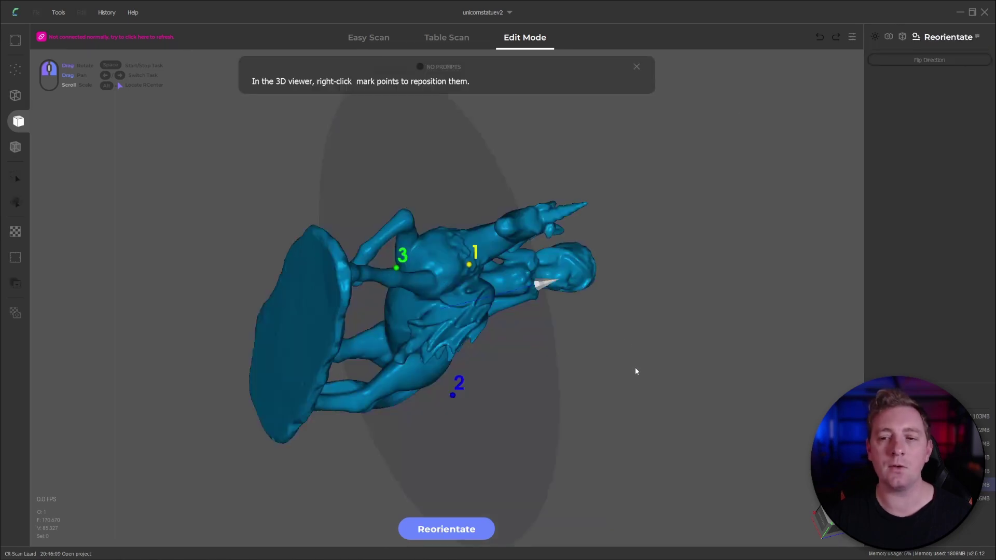
pyautogui.moveTo(637, 372); pyautogui.dragTo(409, 258)
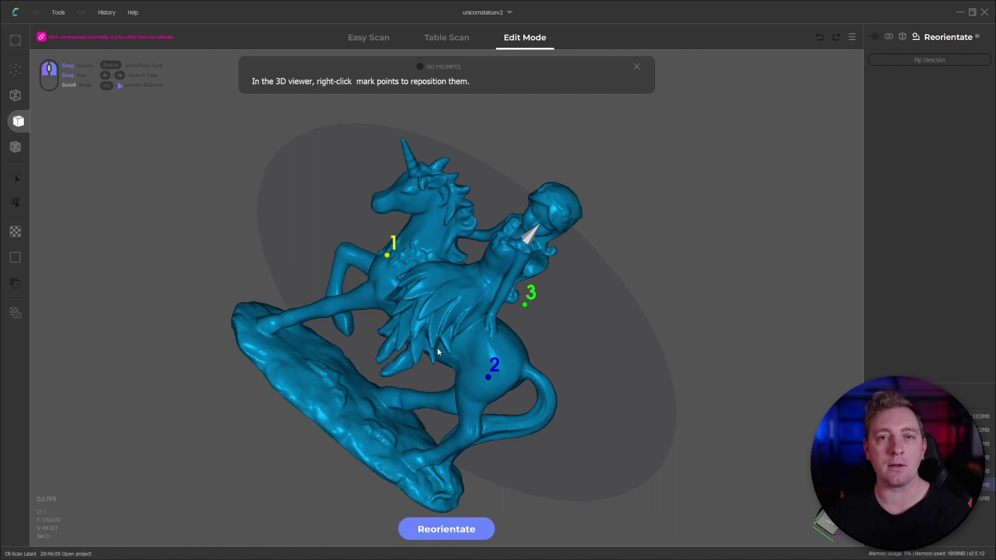
pyautogui.moveTo(459, 346); pyautogui.dragTo(582, 284)
pyautogui.moveTo(407, 336); pyautogui.dragTo(378, 431)
pyautogui.moveTo(493, 447); pyautogui.dragTo(402, 279)
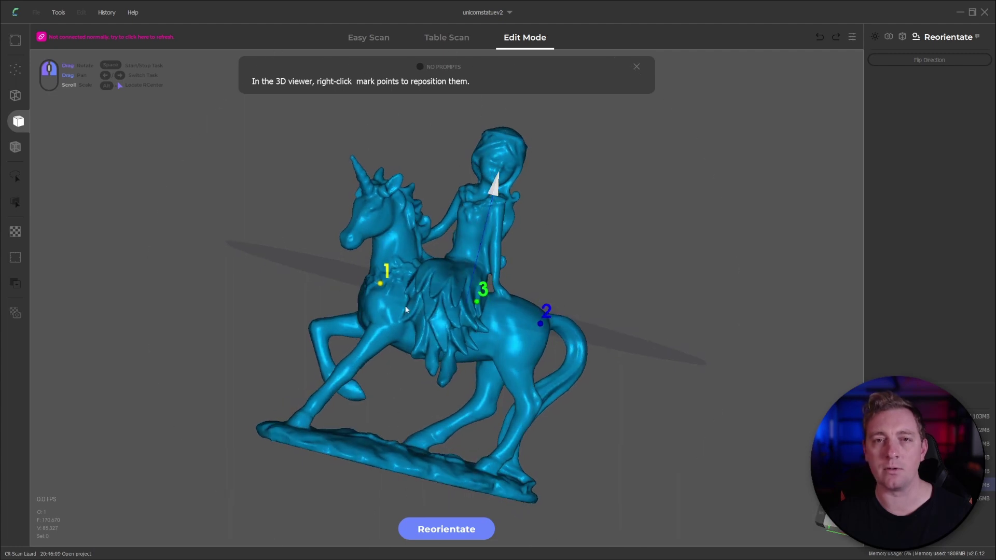
# Step: Orbit to expose the flat base and move point 1 to its front left
pyautogui.moveTo(407, 331); pyautogui.dragTo(395, 294)
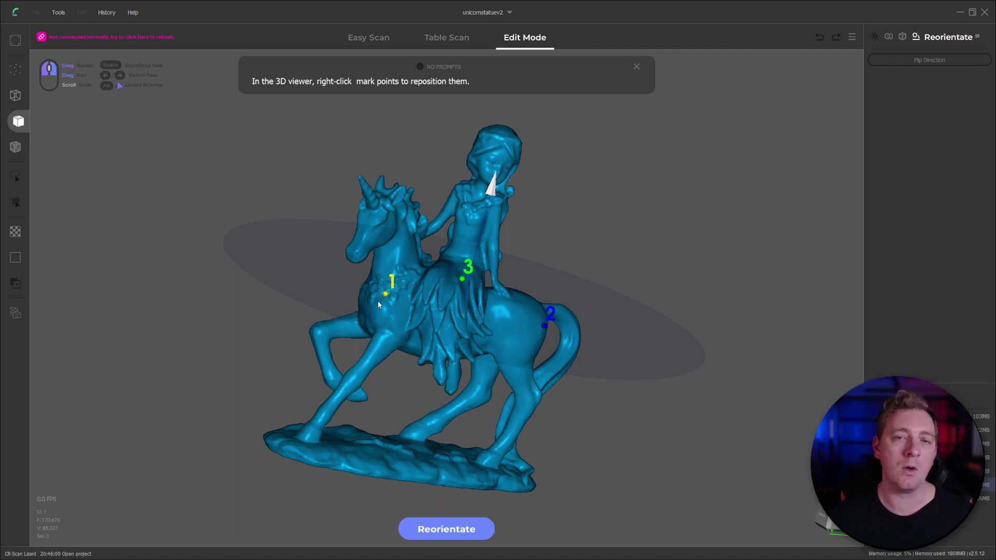
pyautogui.moveTo(416, 331); pyautogui.dragTo(453, 489)
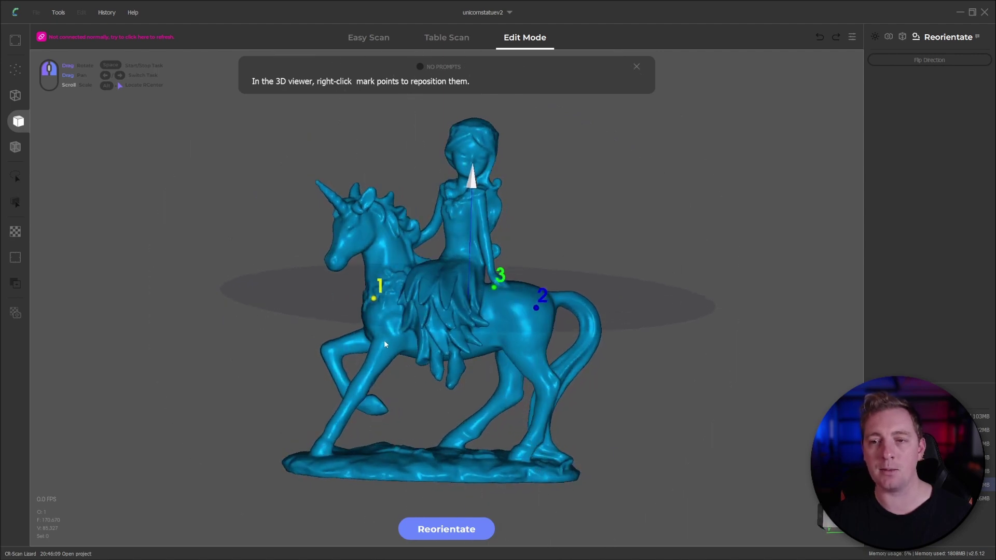
pyautogui.moveTo(384, 341); pyautogui.dragTo(401, 388)
pyautogui.moveTo(428, 353); pyautogui.dragTo(365, 476)
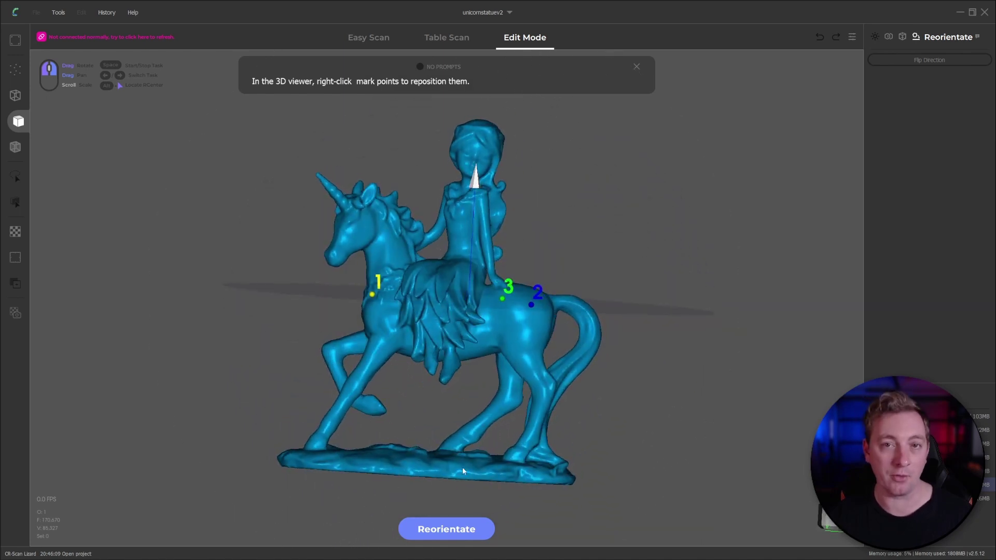
pyautogui.moveTo(572, 414); pyautogui.dragTo(330, 289)
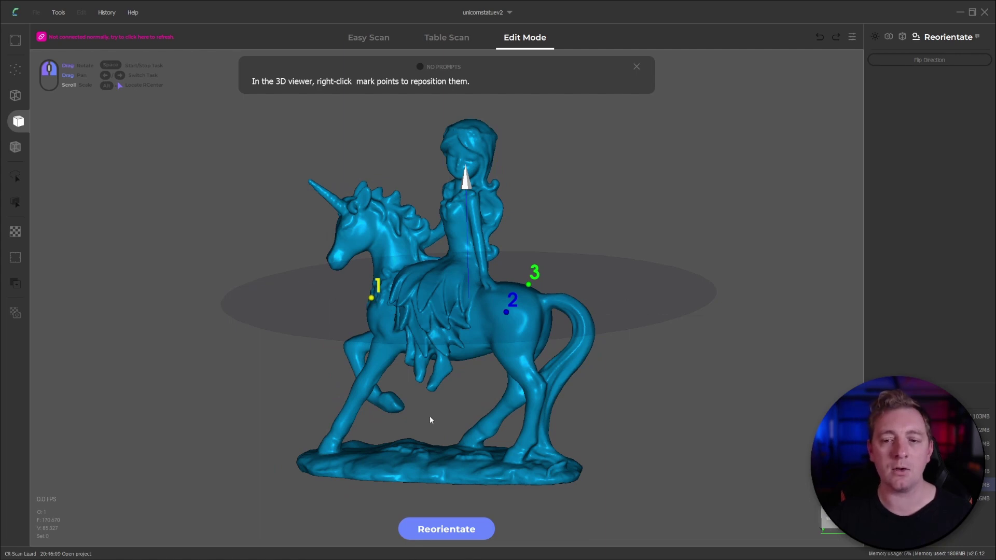
pyautogui.moveTo(421, 434); pyautogui.dragTo(436, 471)
pyautogui.moveTo(478, 419); pyautogui.dragTo(456, 380)
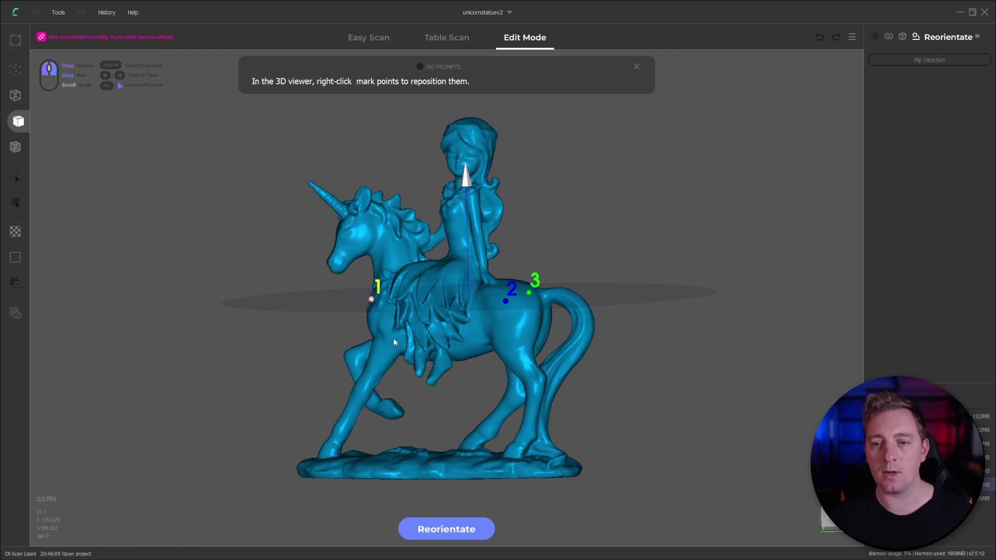
pyautogui.moveTo(393, 338); pyautogui.dragTo(323, 446)
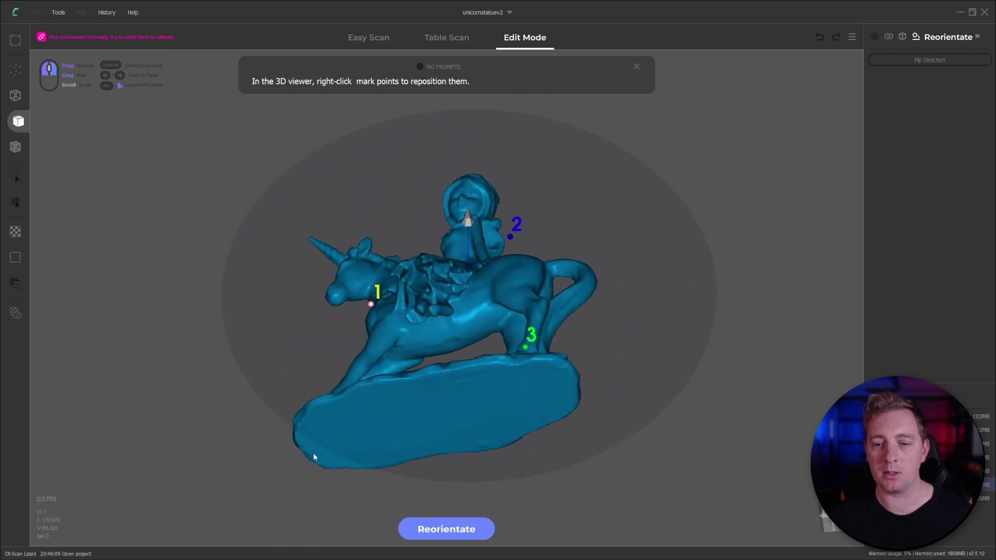
pyautogui.rightClick(307, 439)
# Step: Move point 2 to the right end of the base and point 3 onto the base
pyautogui.moveTo(470, 413); pyautogui.dragTo(508, 270)
pyautogui.rightClick(513, 251)
pyautogui.moveTo(524, 309); pyautogui.dragTo(566, 396)
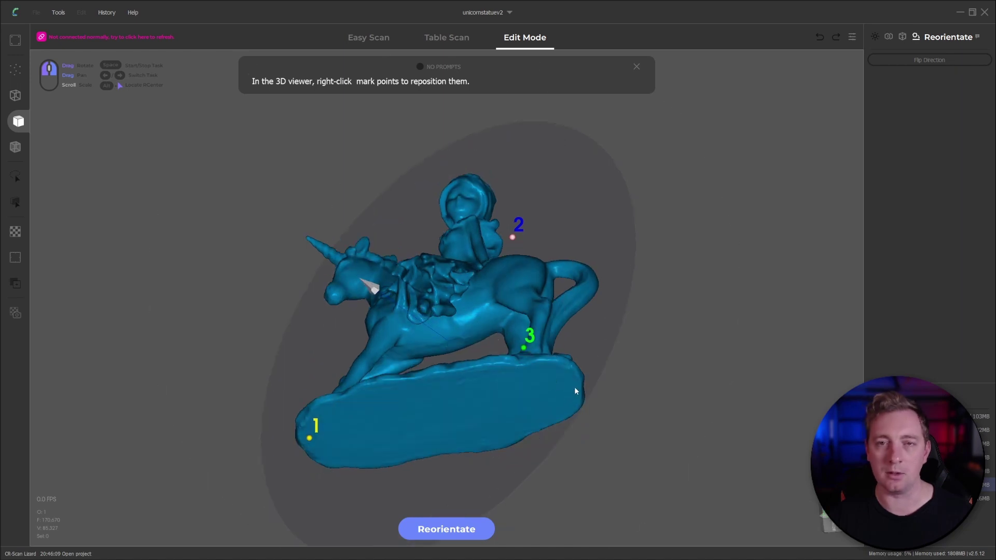
pyautogui.rightClick(575, 390)
pyautogui.moveTo(478, 368); pyautogui.dragTo(521, 371)
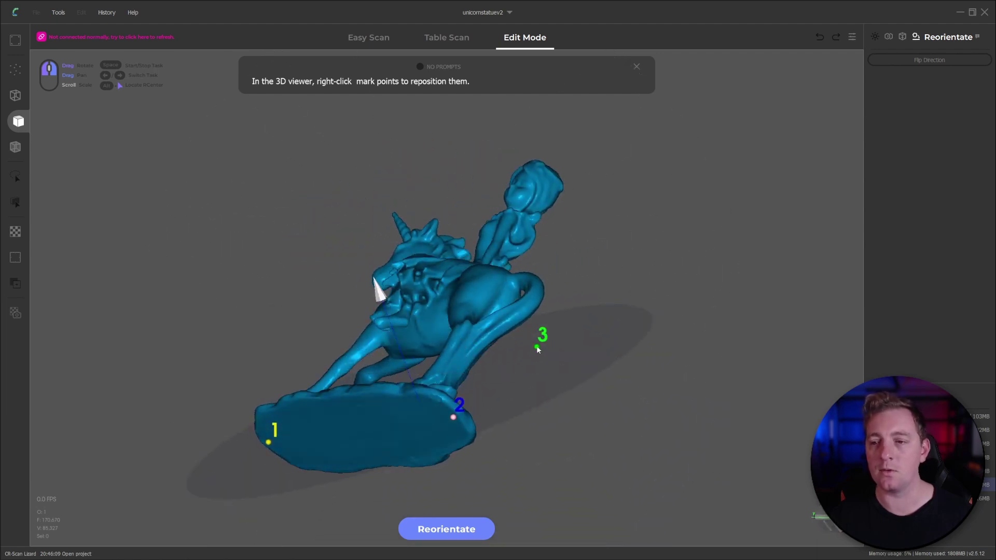
pyautogui.moveTo(351, 440)
pyautogui.mouseDown()
pyautogui.moveTo(442, 410)
pyautogui.moveTo(481, 496)
pyautogui.moveTo(623, 446)
pyautogui.moveTo(794, 417)
pyautogui.moveTo(825, 356)
pyautogui.moveTo(519, 467)
pyautogui.moveTo(530, 475)
pyautogui.moveTo(571, 437)
pyautogui.mouseUp()
pyautogui.rightClick(458, 471)
pyautogui.moveTo(431, 345); pyautogui.dragTo(486, 328)
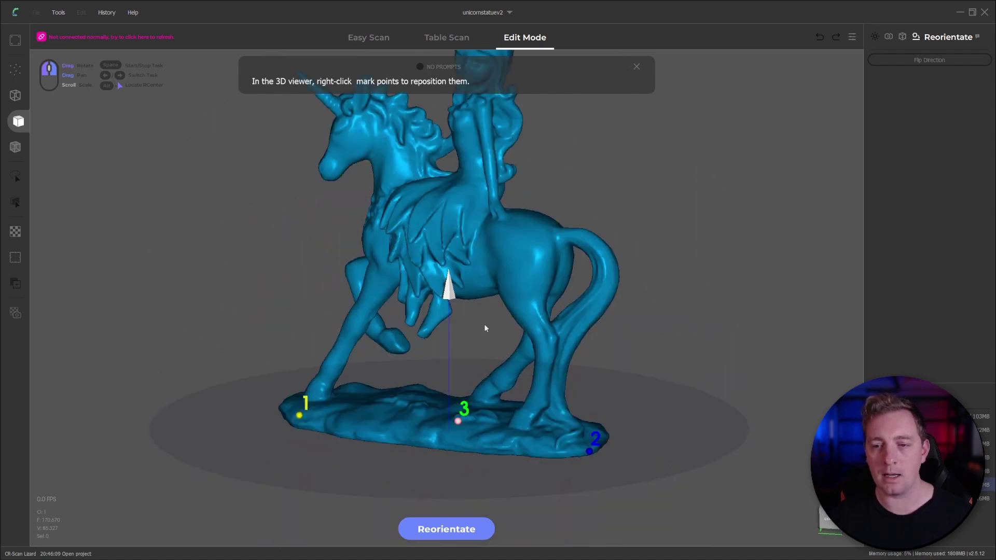
# Step: Reorientate from the three base points, then orbit to check the base is level on the grid
pyautogui.click(453, 532)
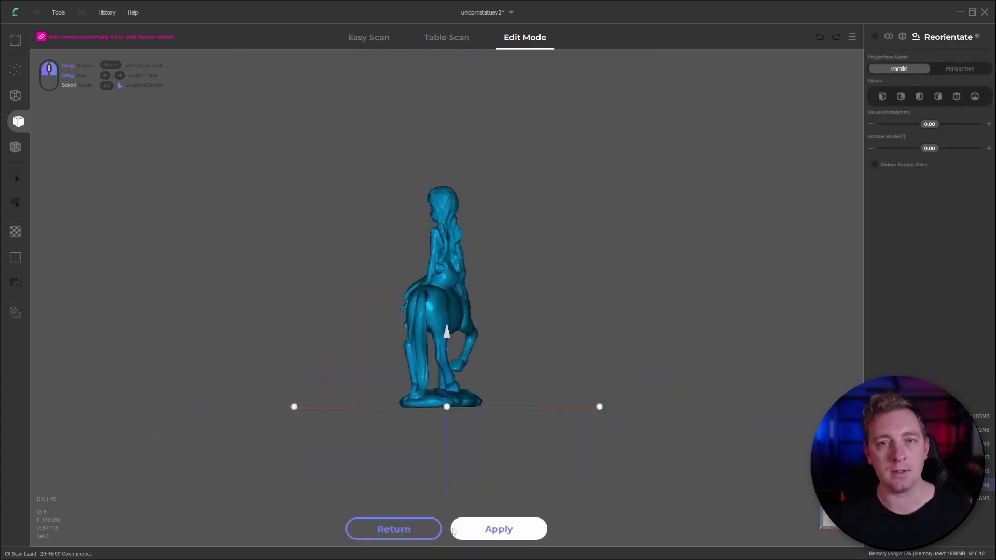
pyautogui.scroll(3, 481, 423)
pyautogui.moveTo(495, 408); pyautogui.dragTo(484, 388, button='right')
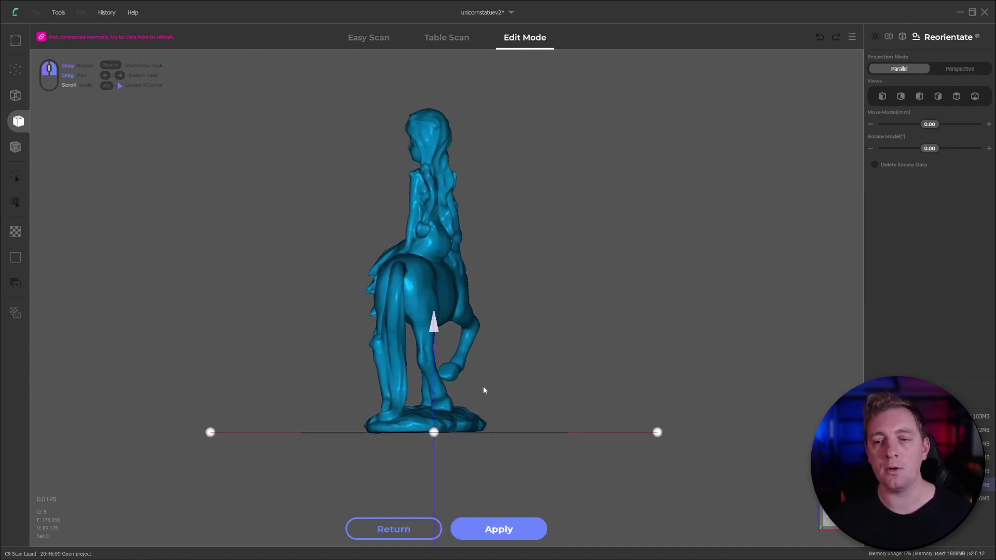
pyautogui.scroll(-2, 484, 388)
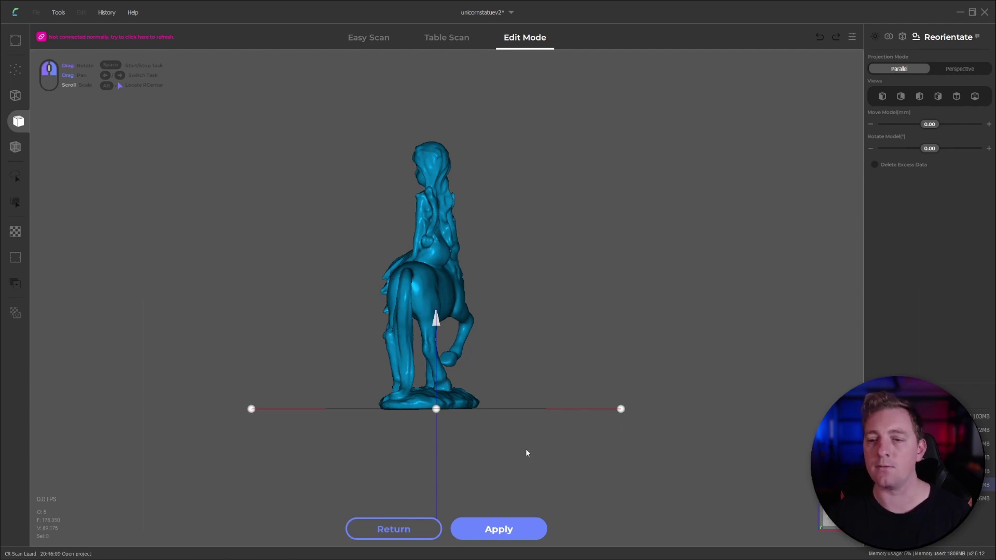
pyautogui.moveTo(608, 427); pyautogui.dragTo(473, 483)
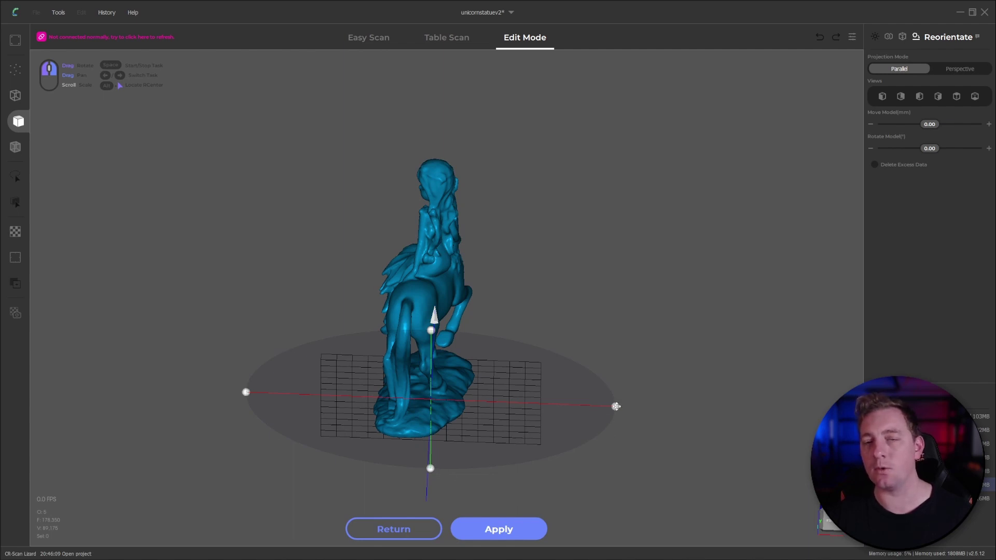
pyautogui.moveTo(616, 406); pyautogui.dragTo(617, 411)
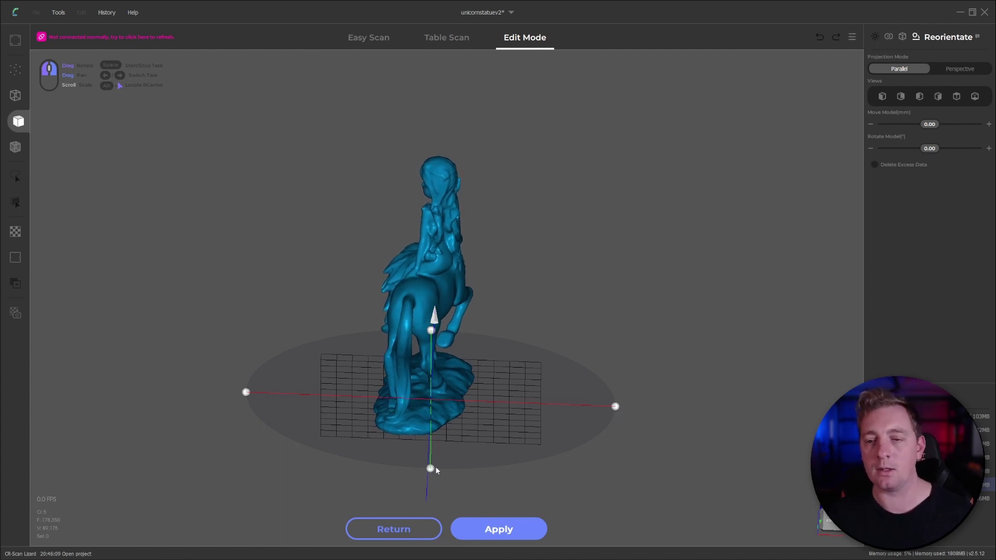
pyautogui.moveTo(431, 470); pyautogui.dragTo(437, 471)
pyautogui.moveTo(584, 448); pyautogui.dragTo(585, 467)
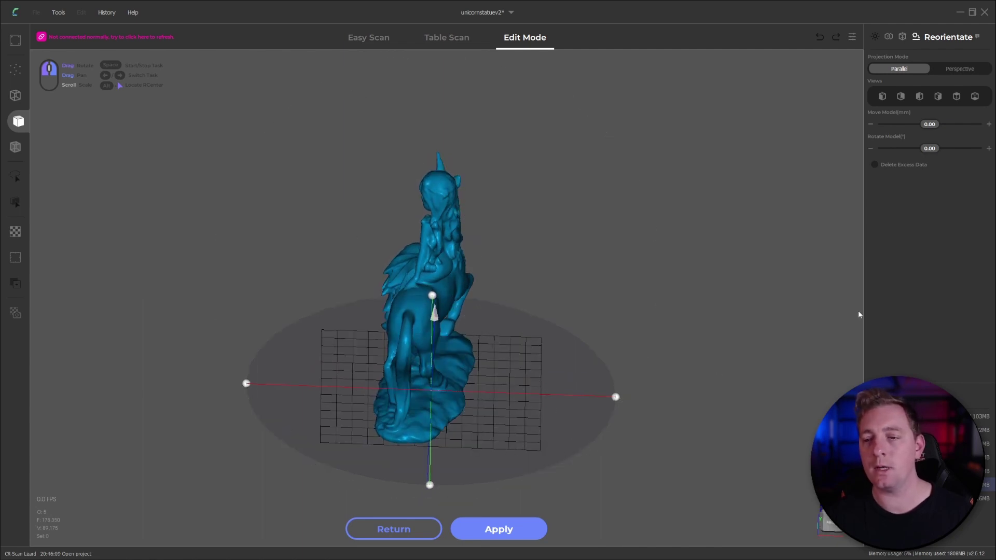
# Step: Snap to a level side view and zoom to inspect the statue's base
pyautogui.moveTo(726, 260); pyautogui.dragTo(709, 221)
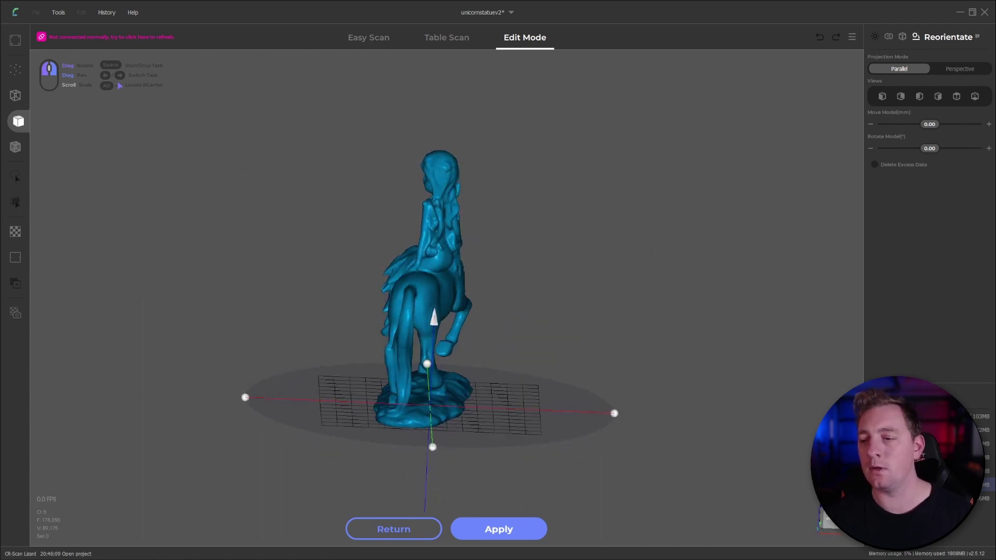
pyautogui.click(818, 524)
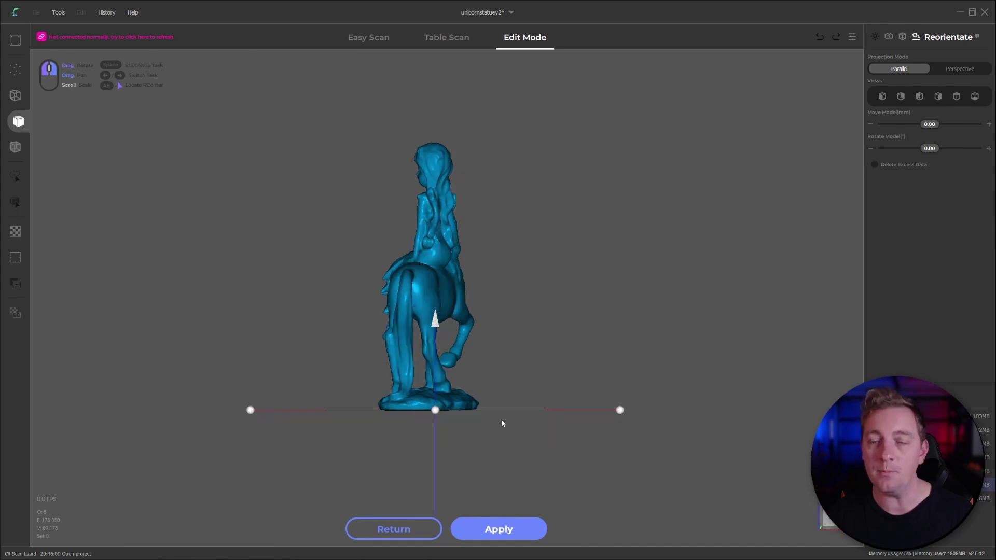
pyautogui.scroll(6, 484, 271)
pyautogui.scroll(2, 492, 297)
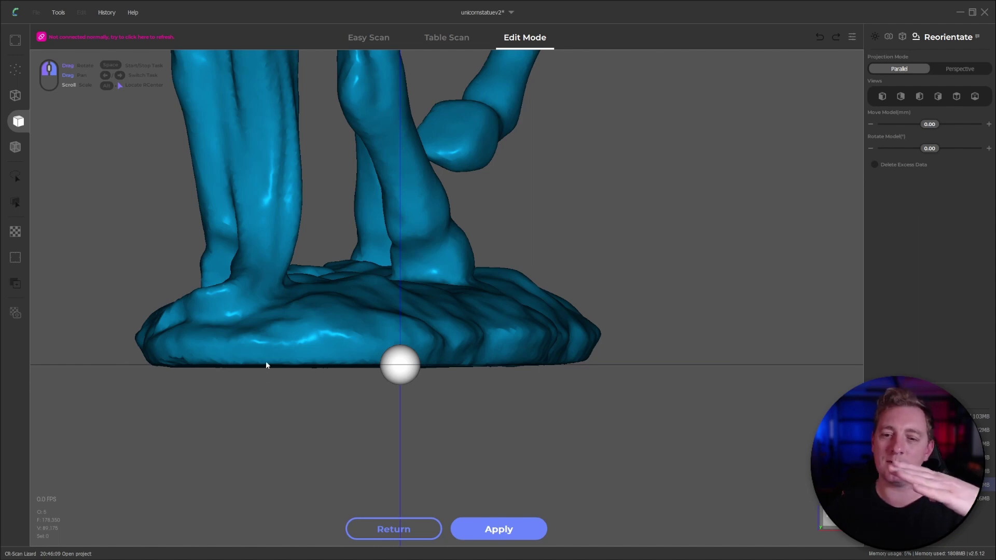
pyautogui.scroll(-2, 567, 373)
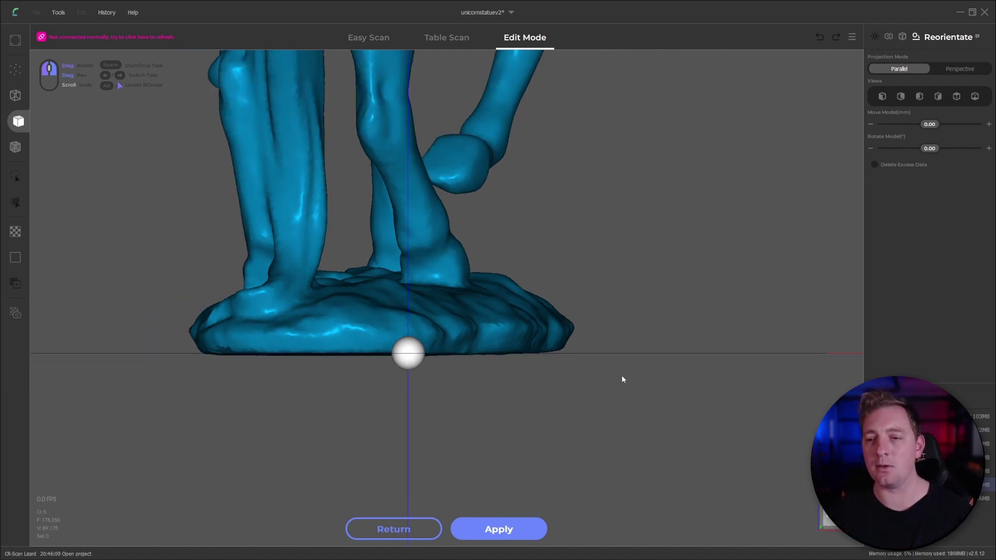
pyautogui.scroll(-2, 615, 379)
pyautogui.scroll(-2, 622, 384)
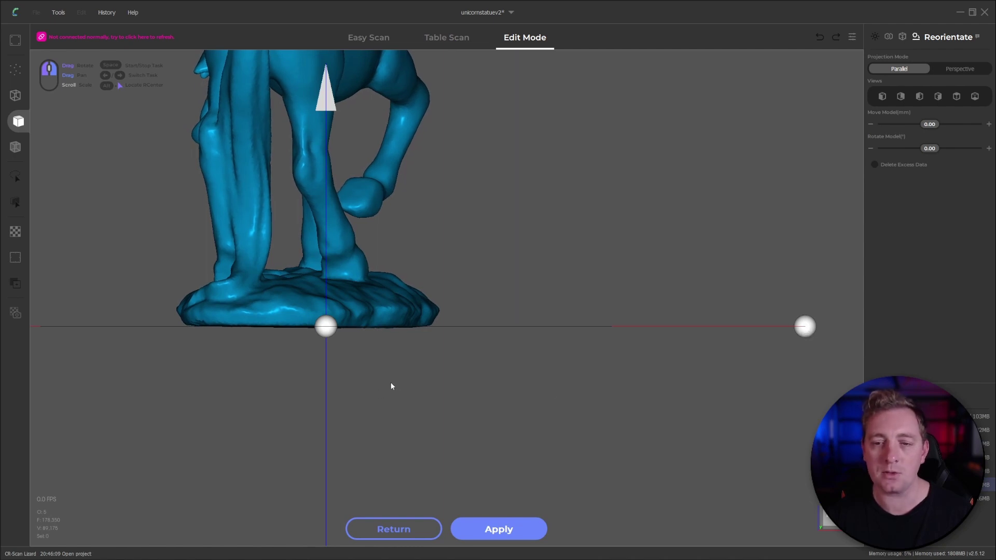
pyautogui.scroll(-3, 391, 388)
# Step: Rotate the unicorn with the gizmo until its base lies flat on the green line
pyautogui.moveTo(412, 398); pyautogui.dragTo(585, 421)
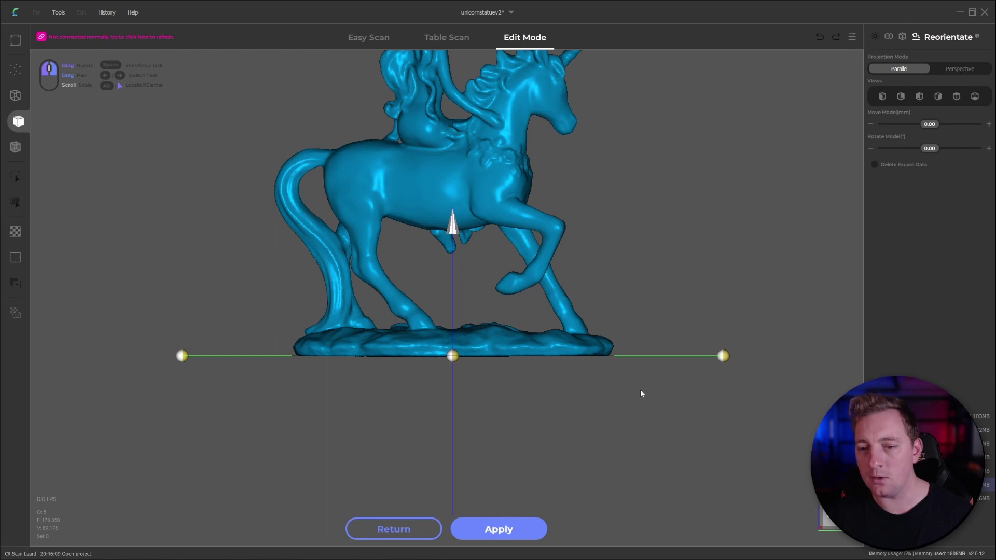
pyautogui.scroll(3, 621, 372)
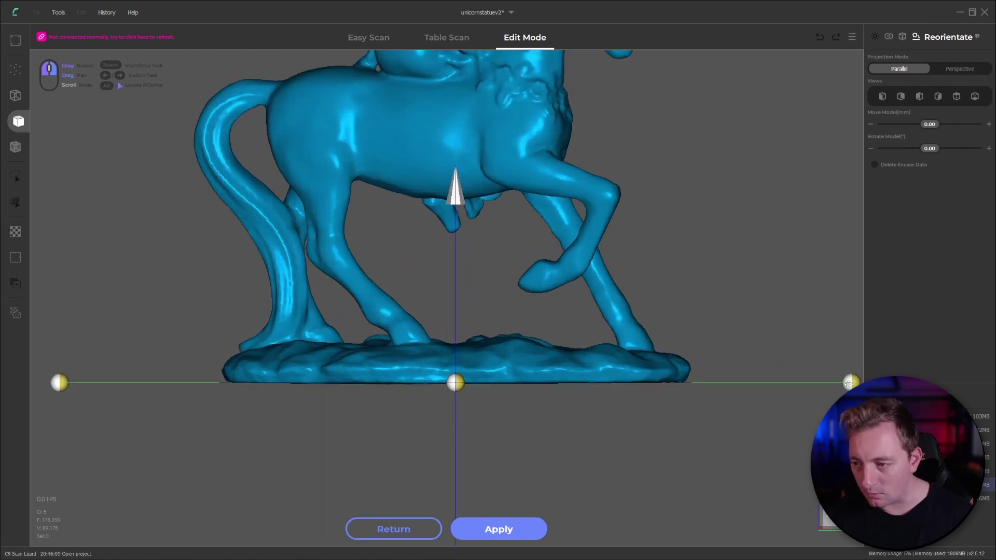
pyautogui.moveTo(849, 384); pyautogui.dragTo(823, 325)
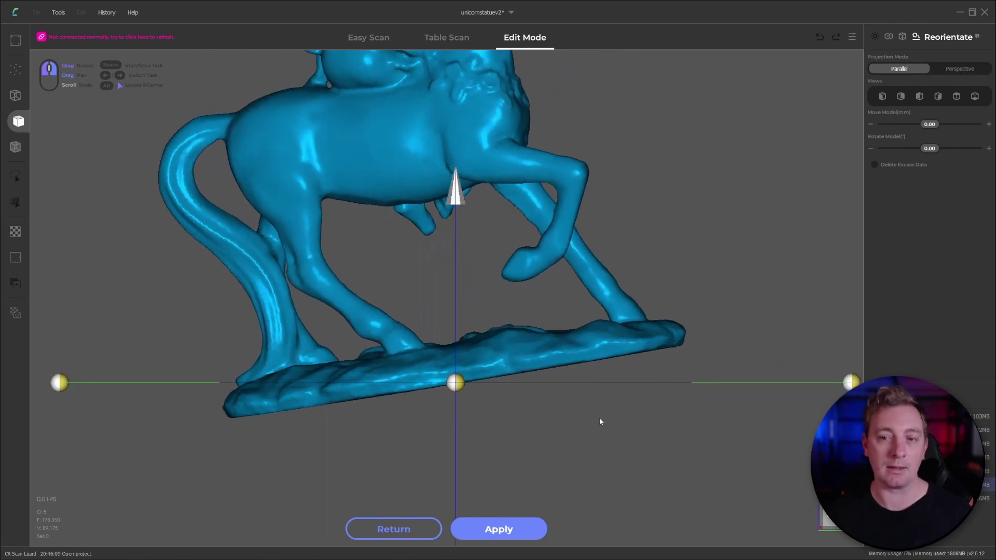
pyautogui.moveTo(587, 425); pyautogui.dragTo(757, 502)
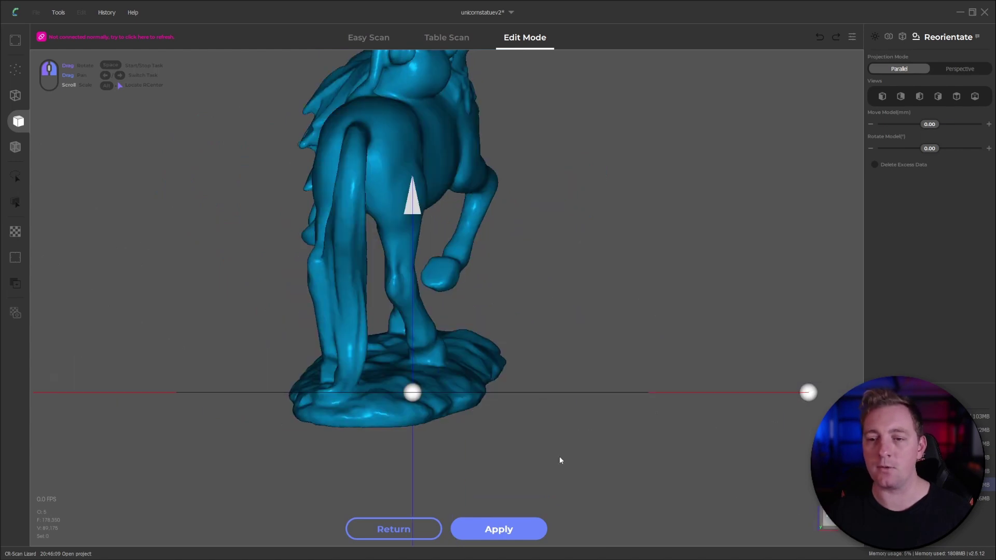
pyautogui.moveTo(576, 467); pyautogui.dragTo(562, 444)
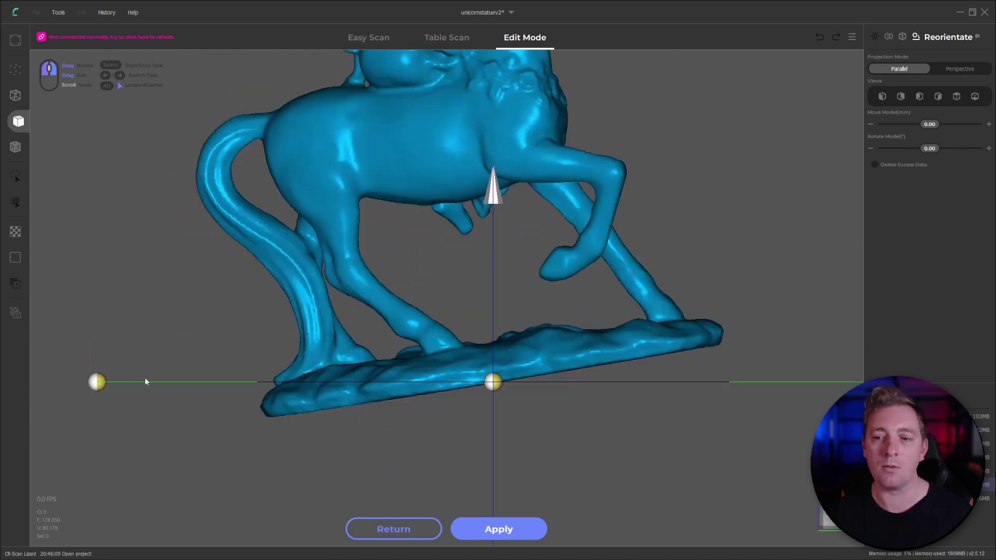
pyautogui.moveTo(97, 382); pyautogui.dragTo(114, 324)
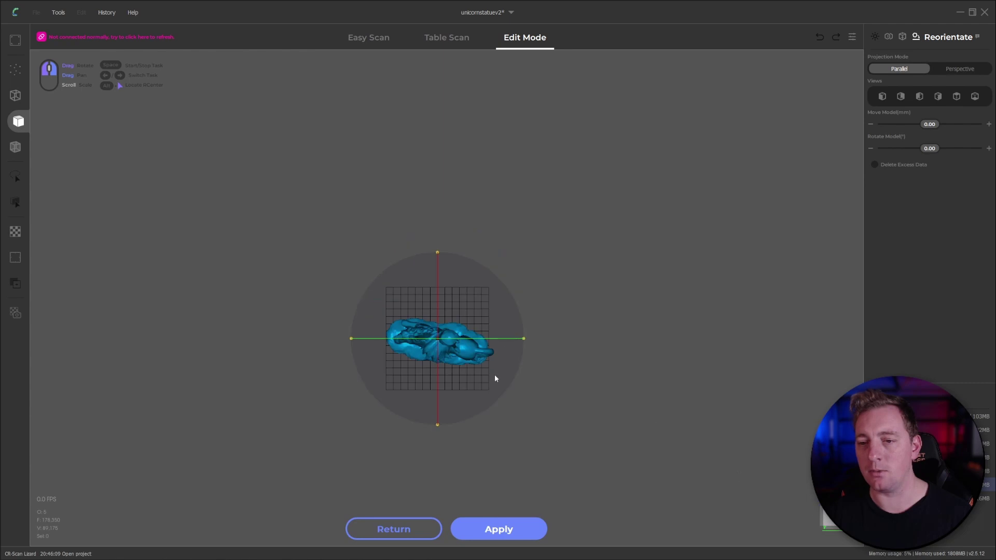
pyautogui.scroll(5, 488, 377)
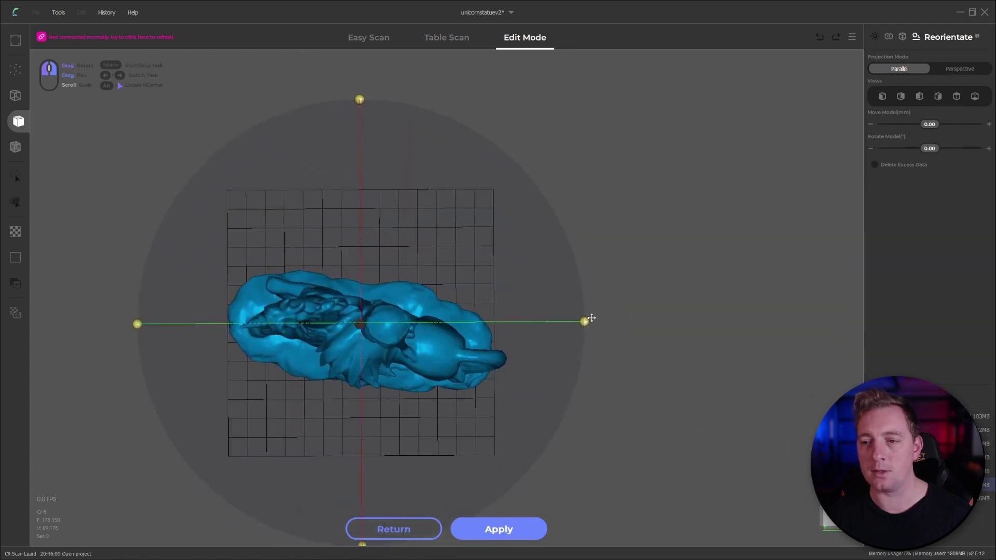
pyautogui.moveTo(540, 429); pyautogui.dragTo(537, 379)
pyautogui.scroll(-2, 537, 379)
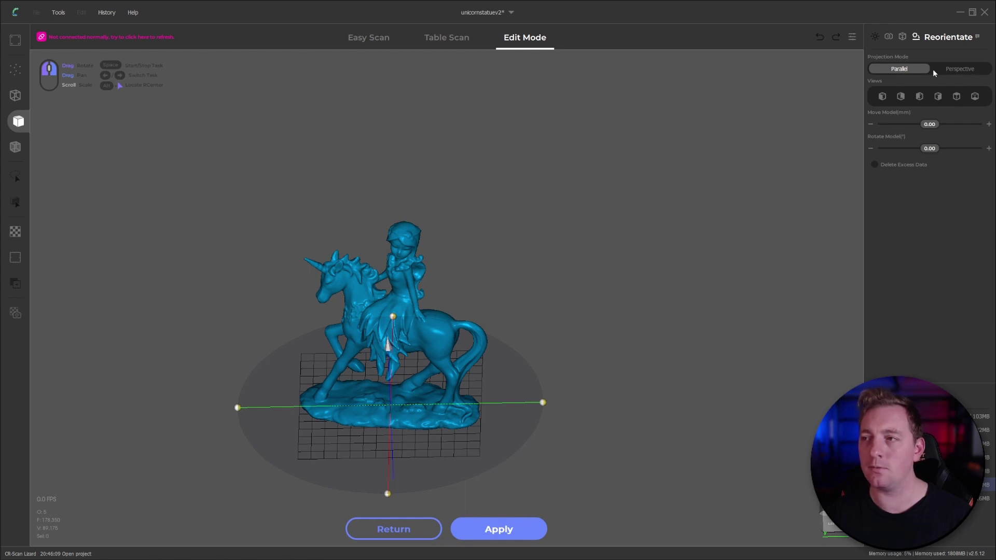
pyautogui.click(949, 72)
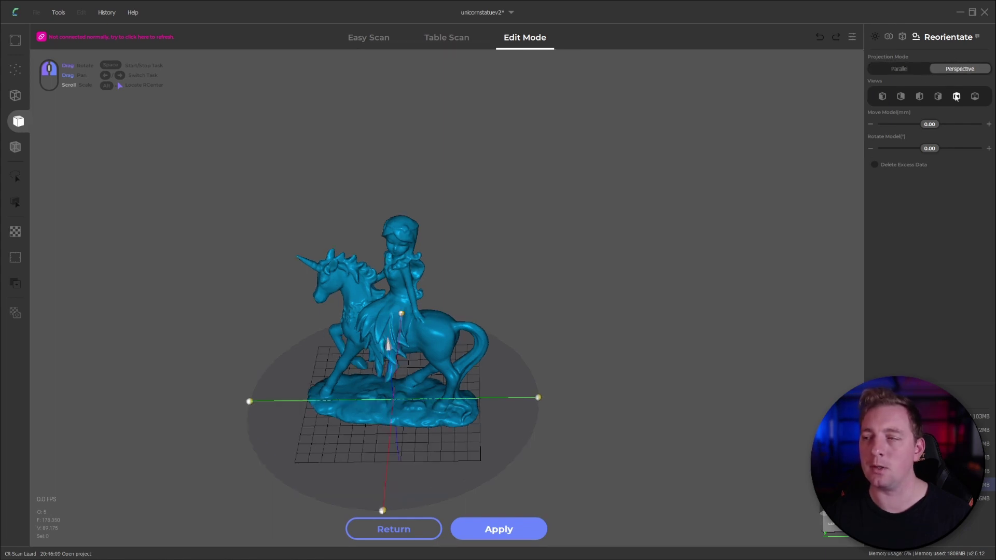
pyautogui.click(903, 70)
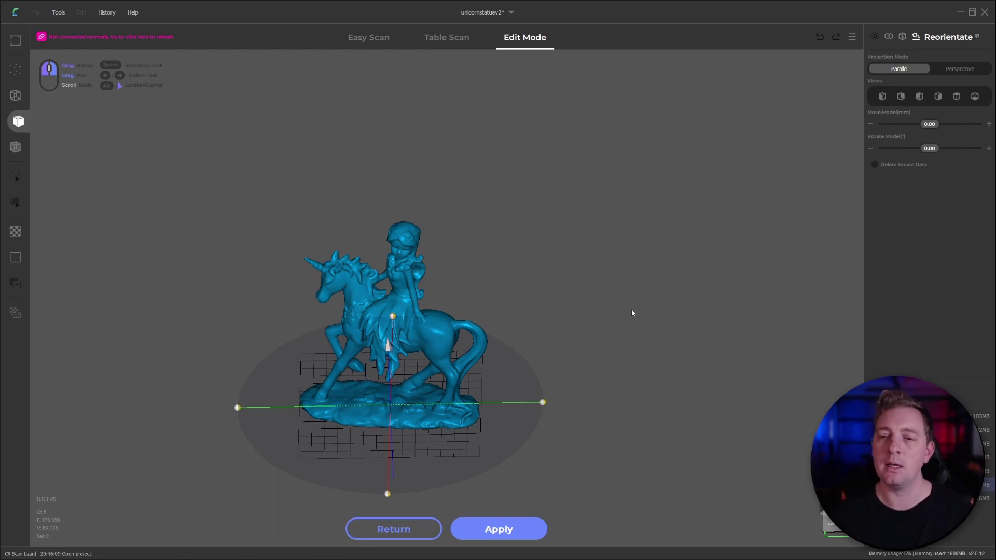
pyautogui.moveTo(539, 317); pyautogui.dragTo(508, 397)
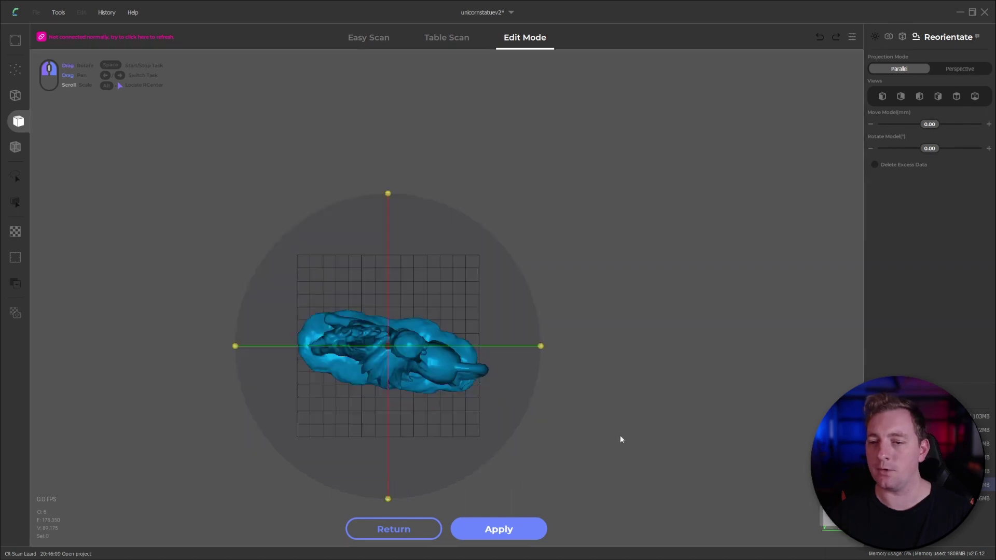
pyautogui.click(955, 70)
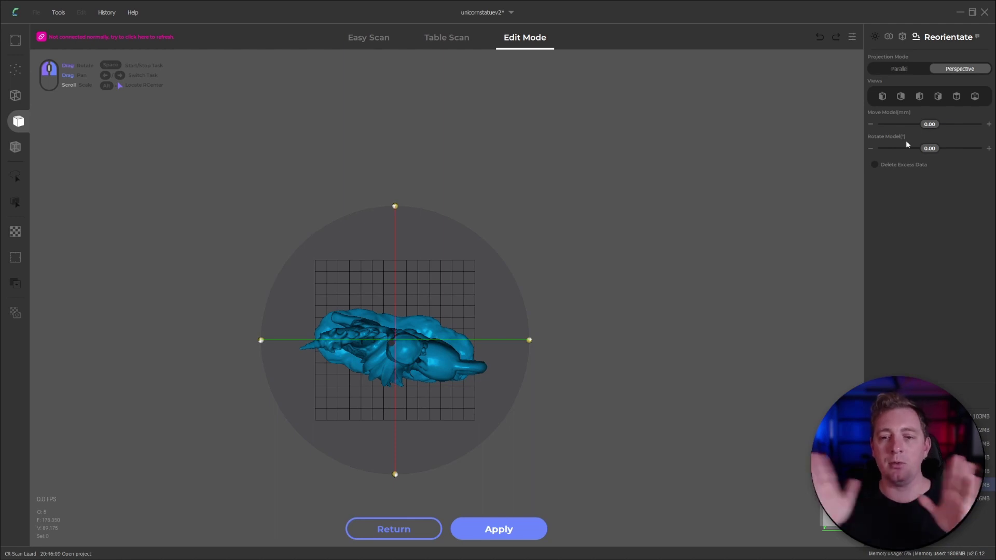
pyautogui.click(906, 70)
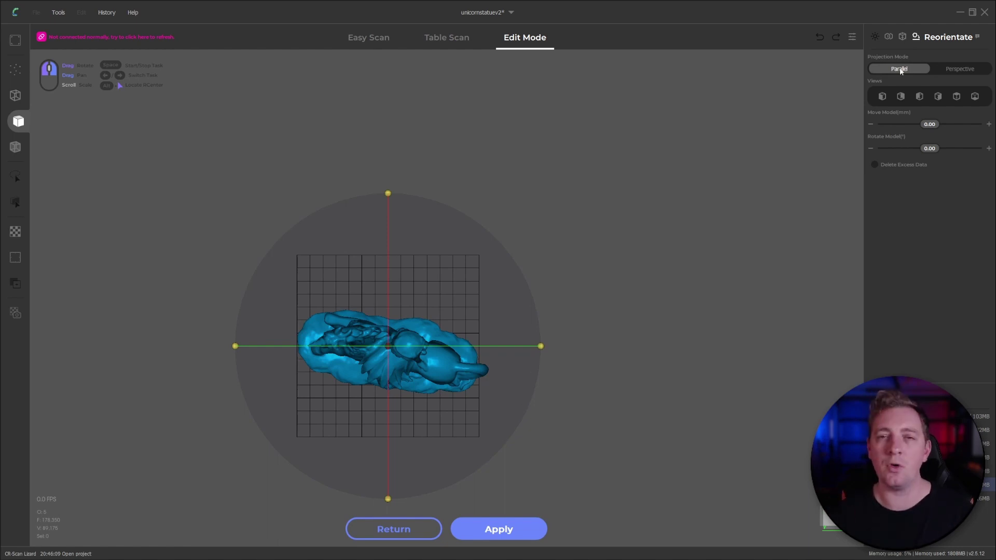
# Step: Orbit, pan and zoom around the upright unicorn to check its base from side and rear views
pyautogui.moveTo(682, 247); pyautogui.dragTo(277, 338)
pyautogui.scroll(5, 277, 338)
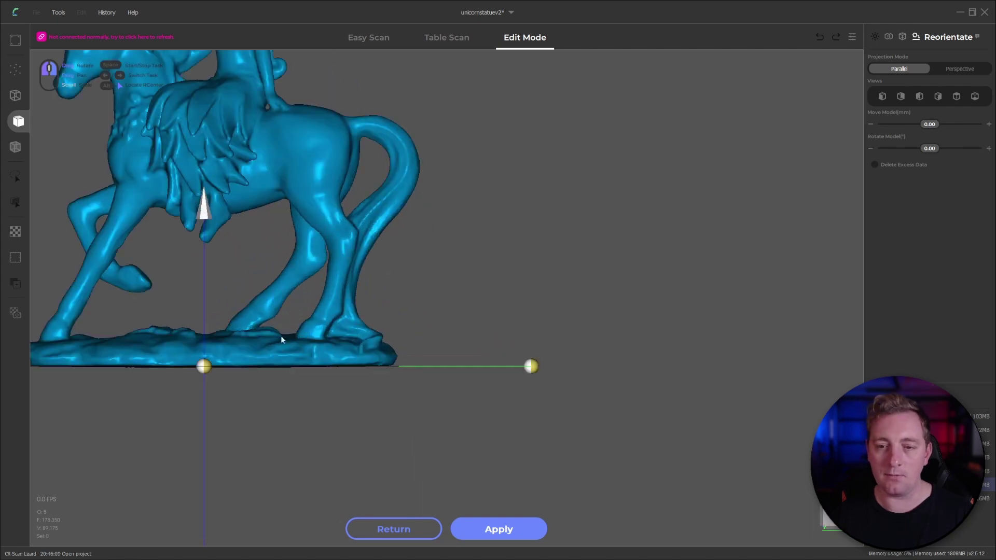
pyautogui.moveTo(277, 338); pyautogui.dragTo(458, 315, button='right')
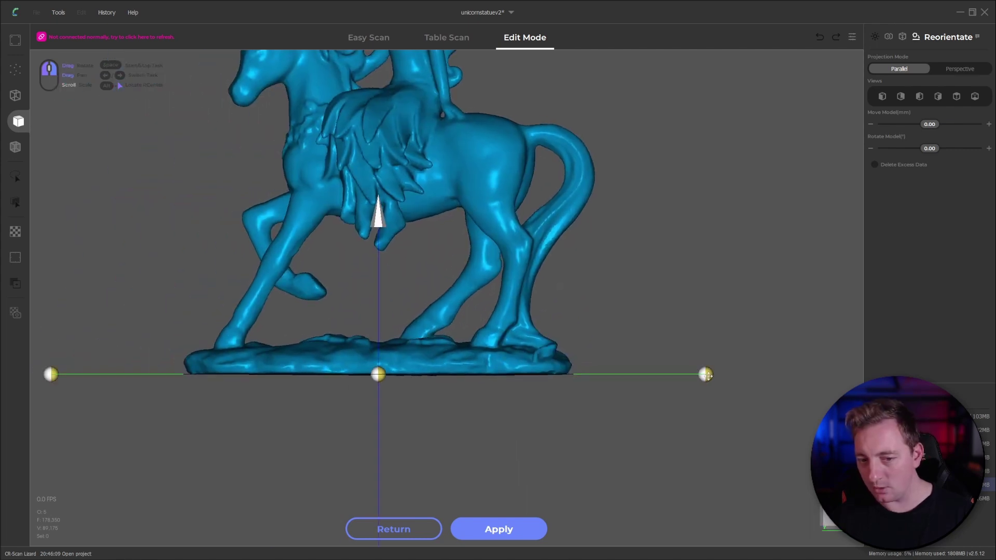
pyautogui.scroll(-3, 696, 382)
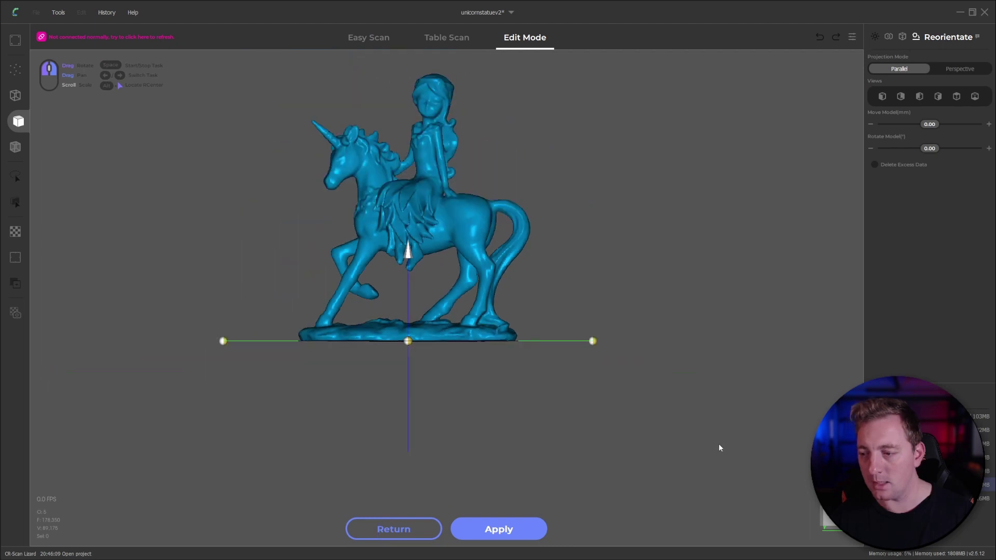
pyautogui.moveTo(701, 445); pyautogui.dragTo(595, 379)
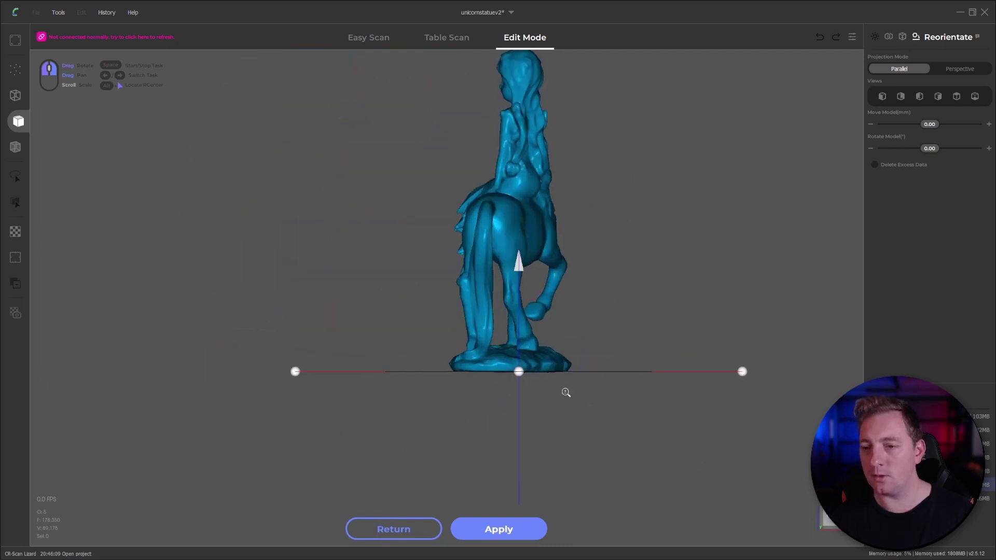
pyautogui.scroll(-5, 631, 350)
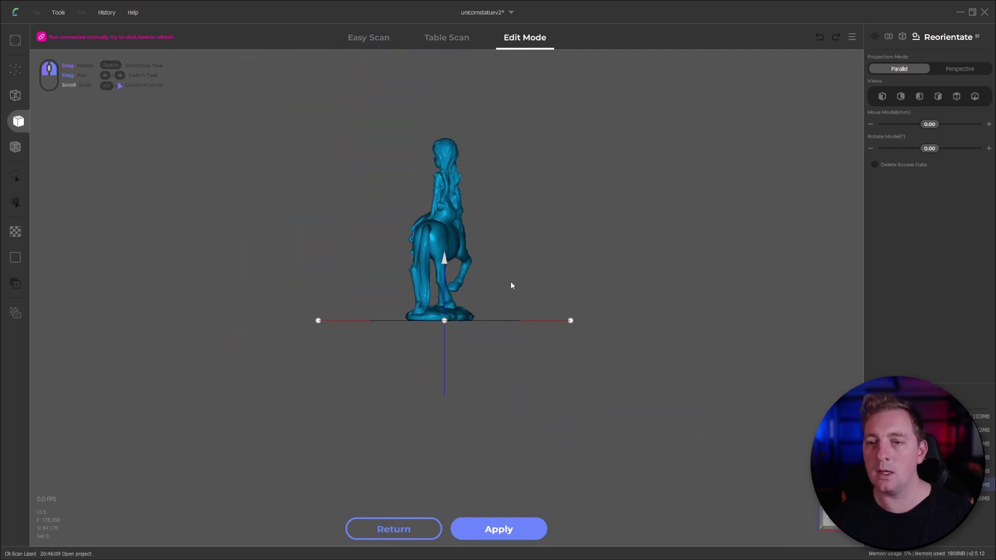
pyautogui.moveTo(518, 242); pyautogui.dragTo(670, 332)
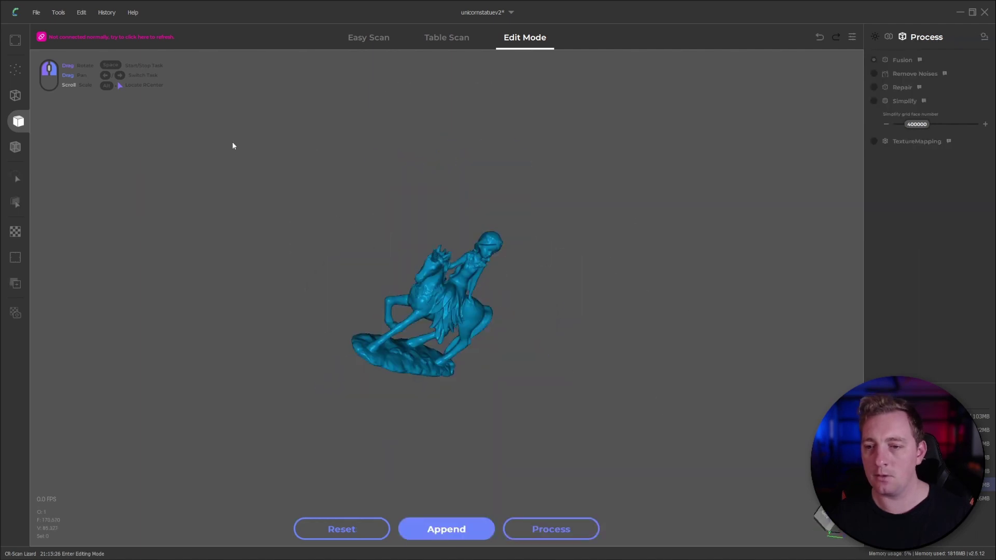
pyautogui.moveTo(243, 150); pyautogui.dragTo(402, 357)
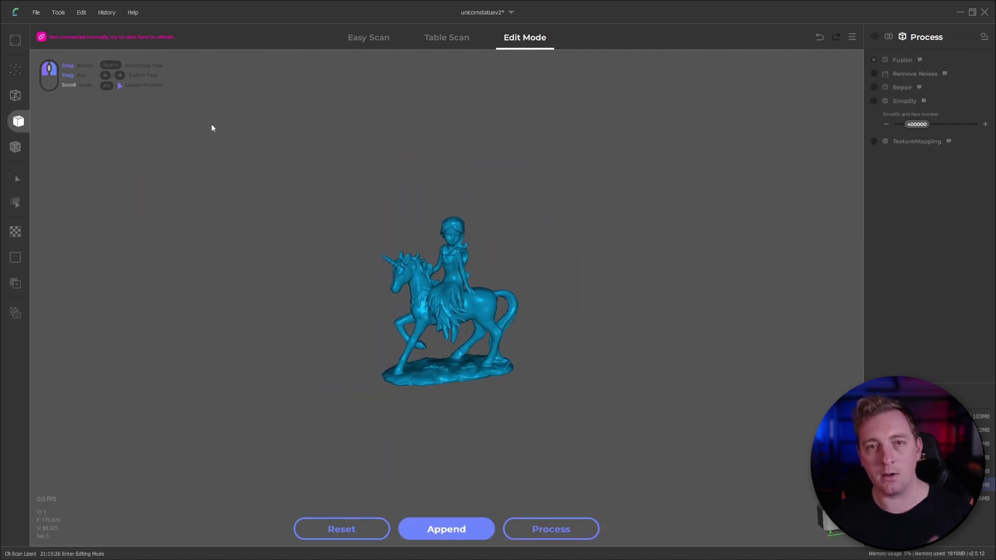
# Step: Export the unicorn through File > Export under the file name 'realigned'
pyautogui.click(37, 13)
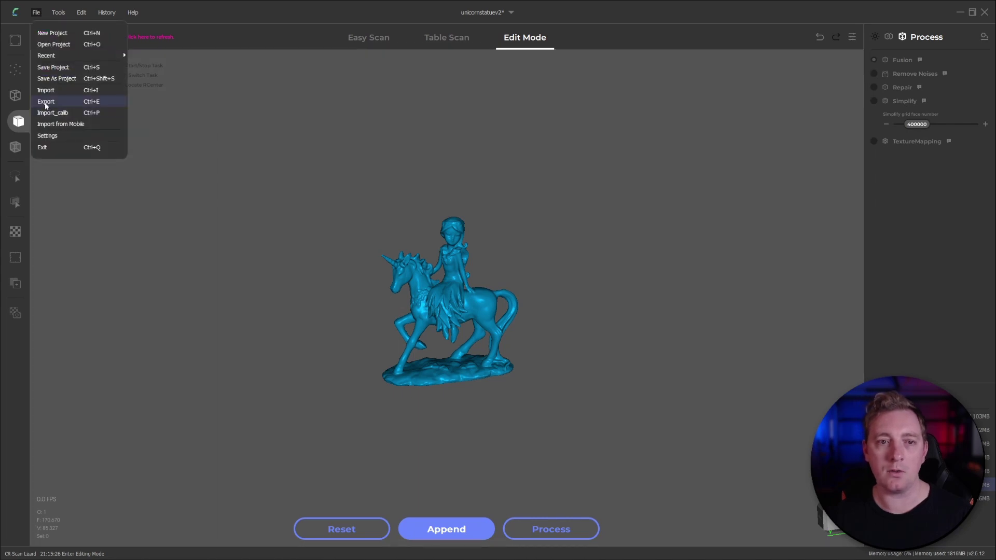
pyautogui.click(75, 139)
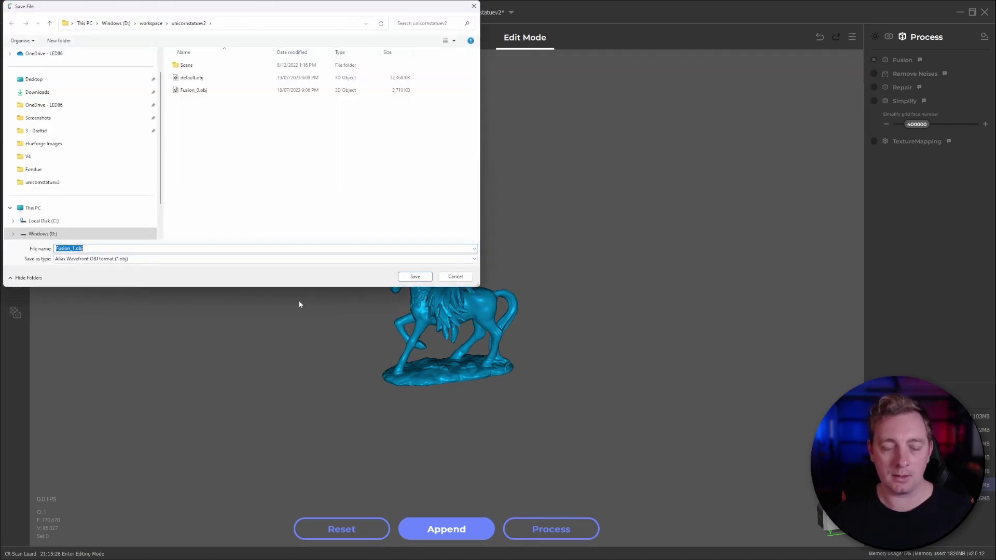
pyautogui.write('realigned')
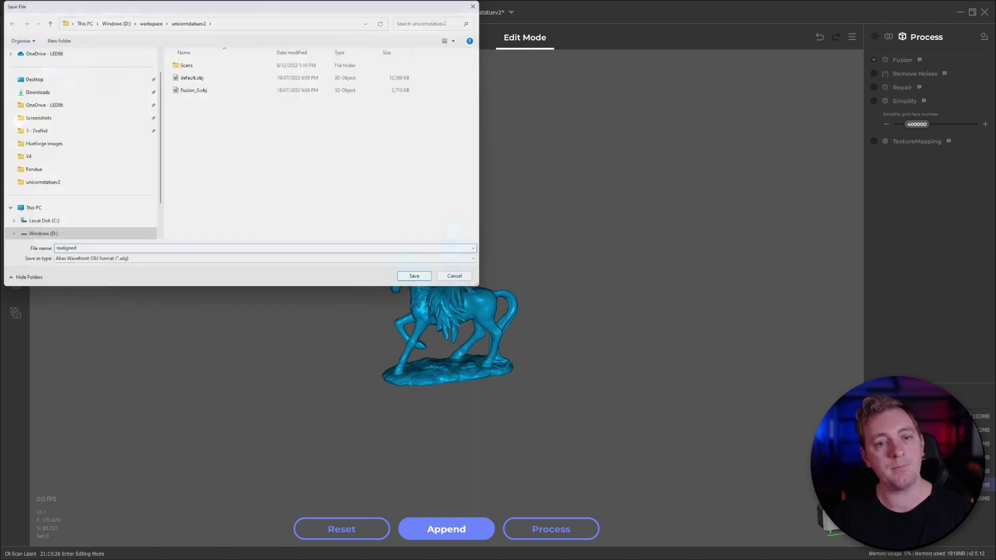
pyautogui.press('Return')
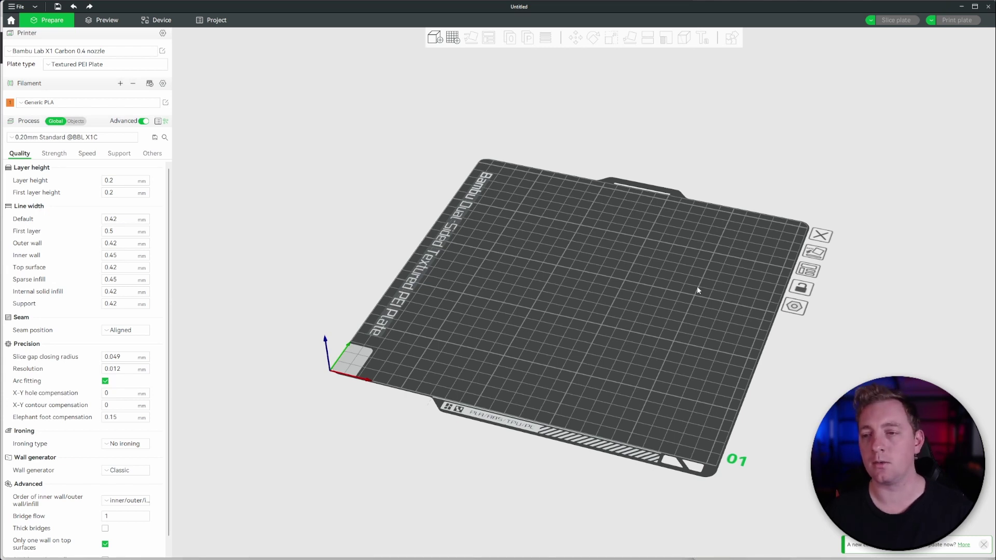
# Step: Drop the exported unicorn OBJ onto the Textured PEI plate and orbit to see it lying tilted
pyautogui.moveTo(697, 289); pyautogui.dragTo(744, 296)
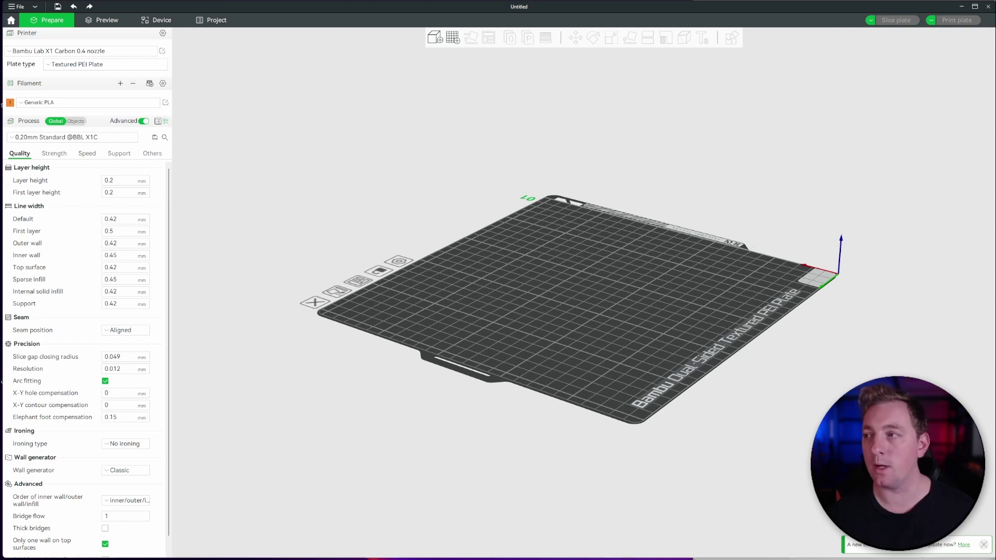
pyautogui.moveTo(534, 300); pyautogui.dragTo(532, 332)
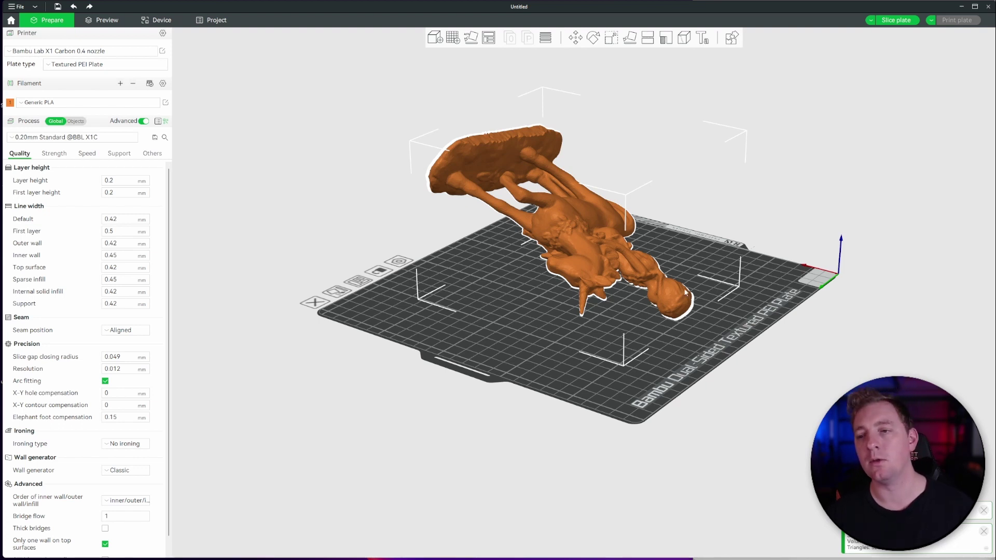
pyautogui.moveTo(704, 339); pyautogui.dragTo(593, 279)
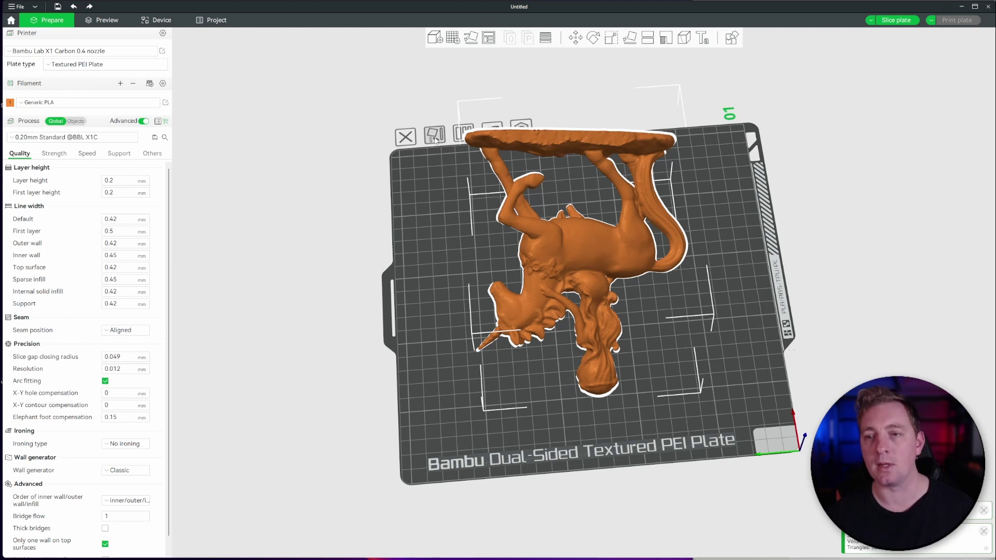
pyautogui.moveTo(427, 205); pyautogui.dragTo(767, 269)
pyautogui.moveTo(765, 313); pyautogui.dragTo(668, 317)
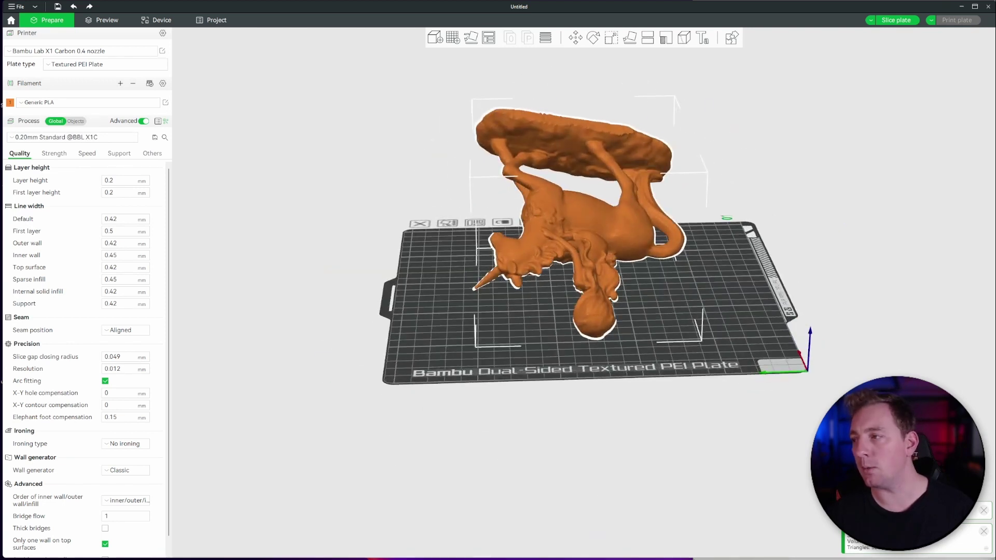
# Step: Drop the realigned unicorn OBJ onto the plate and view it from a low side and from behind
pyautogui.moveTo(782, 285); pyautogui.dragTo(783, 284)
pyautogui.moveTo(632, 403); pyautogui.dragTo(608, 380)
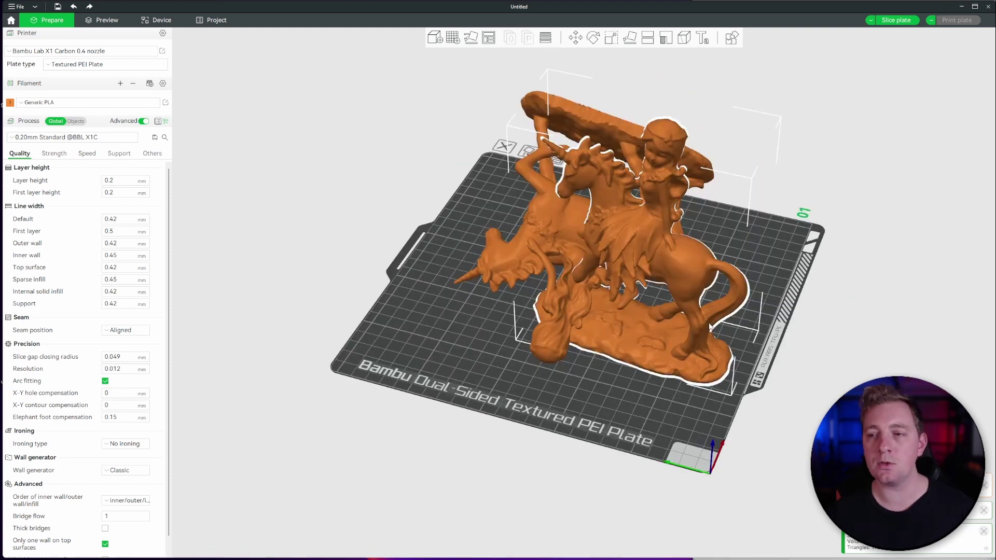
pyautogui.moveTo(687, 271); pyautogui.dragTo(667, 261)
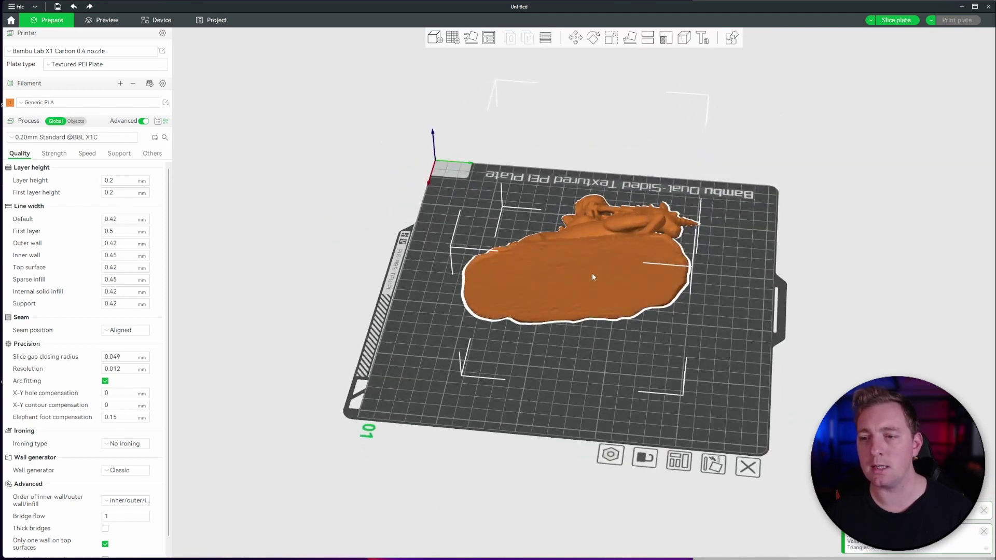
# Step: Auto-orient the unicorn and lay it flat on its base, then reset the camera to view it
pyautogui.click(713, 463)
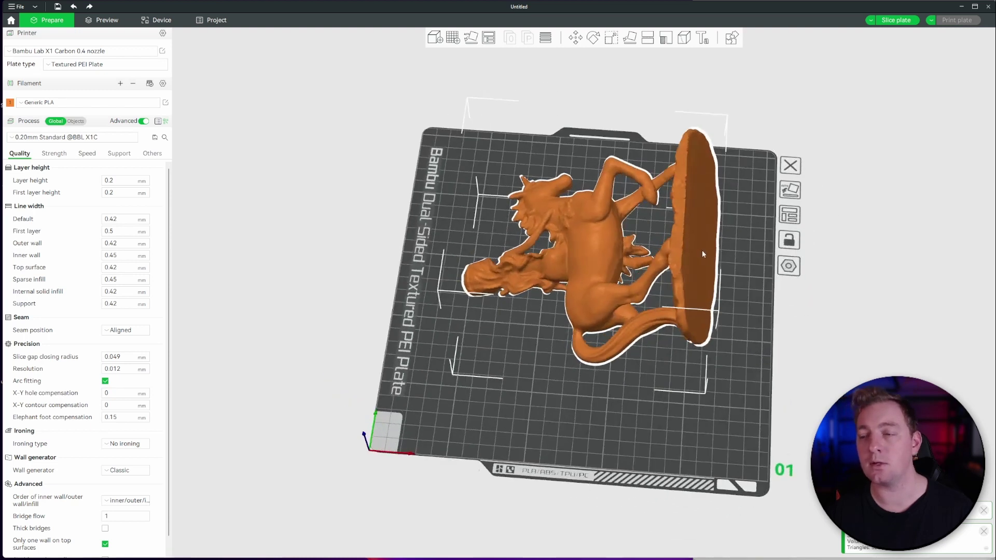
pyautogui.click(791, 190)
pyautogui.press('0')
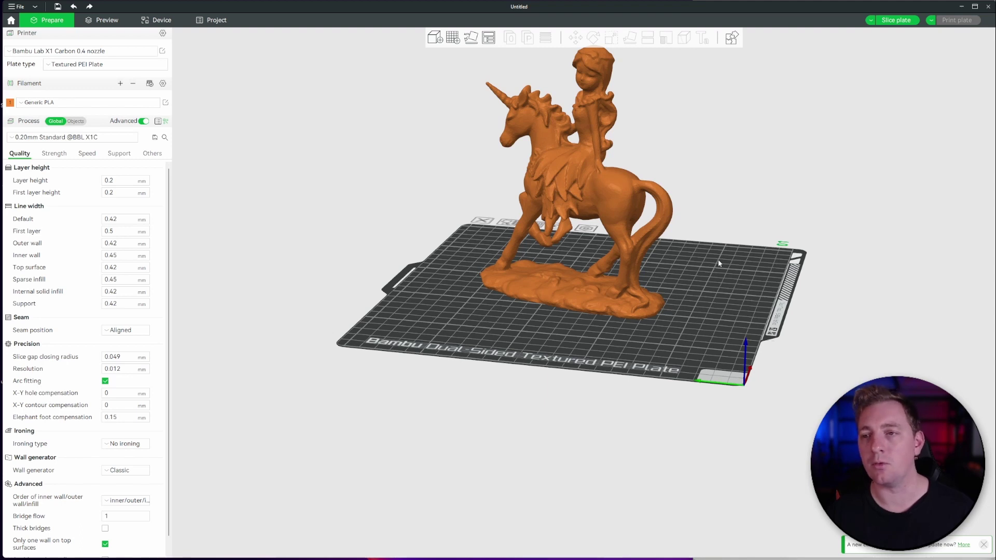
pyautogui.moveTo(720, 263); pyautogui.dragTo(691, 273)
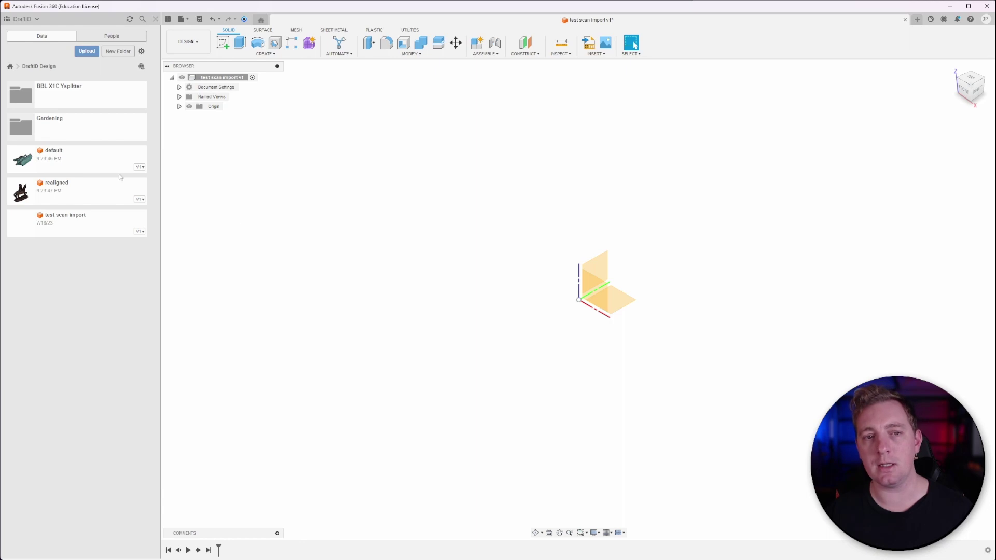
# Step: Insert the 'default' scan into the design, rotated 85° about Y and moved 100 mm along X
pyautogui.rightClick(68, 152)
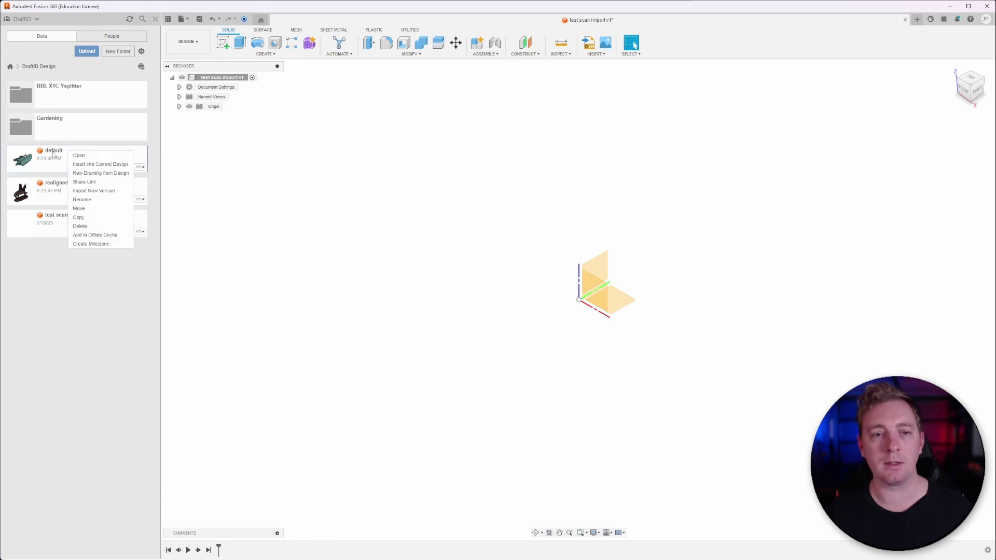
pyautogui.click(95, 165)
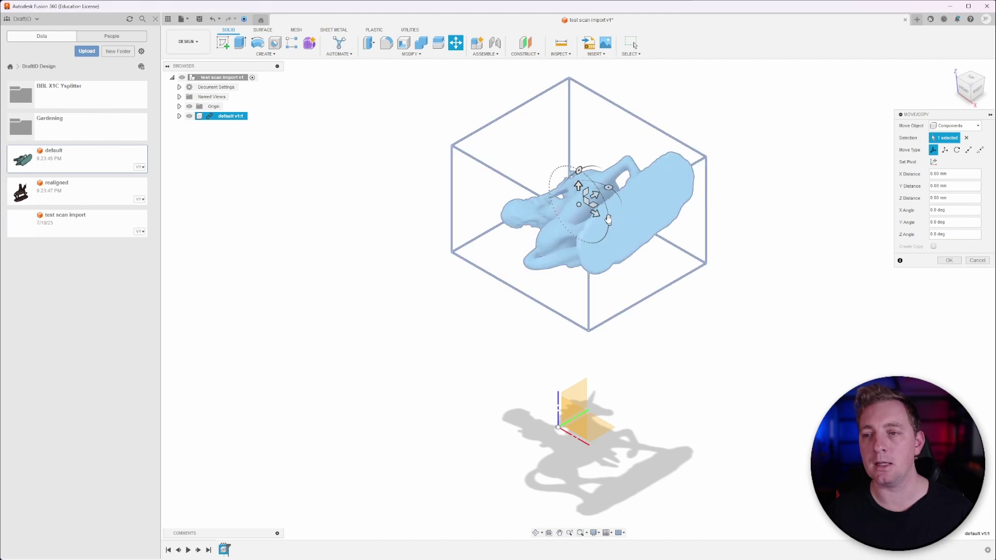
pyautogui.moveTo(609, 222); pyautogui.dragTo(576, 271)
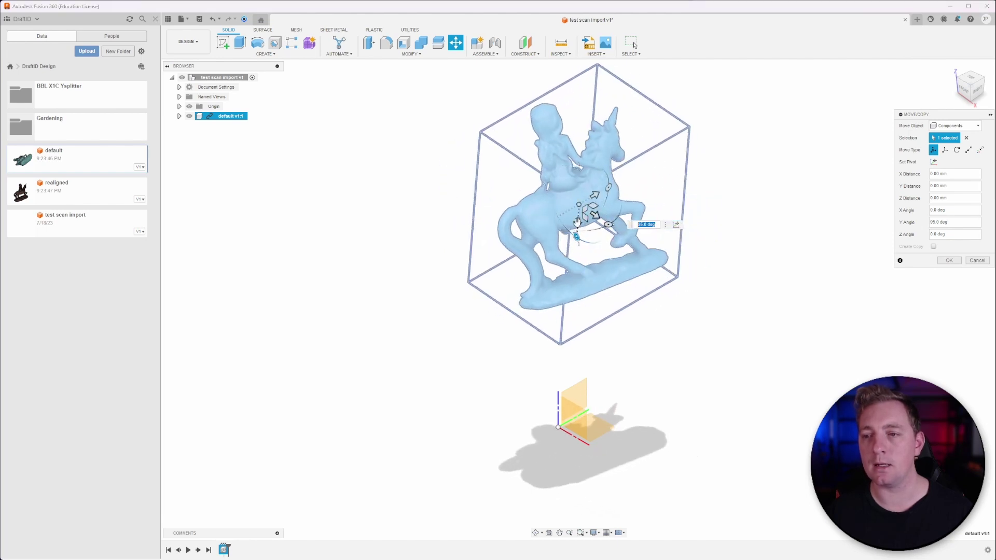
pyautogui.moveTo(577, 237); pyautogui.dragTo(596, 329)
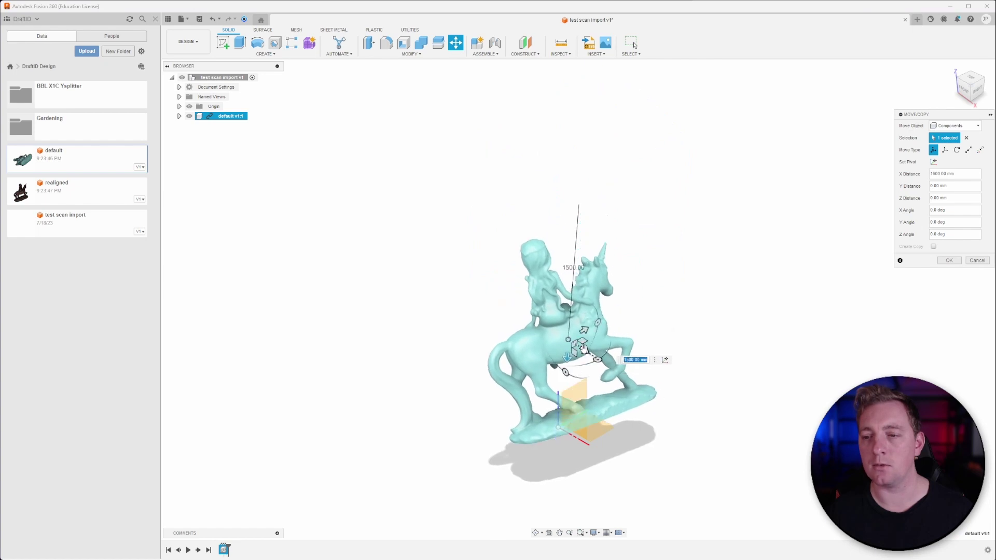
pyautogui.write('100')
pyautogui.press('Return')
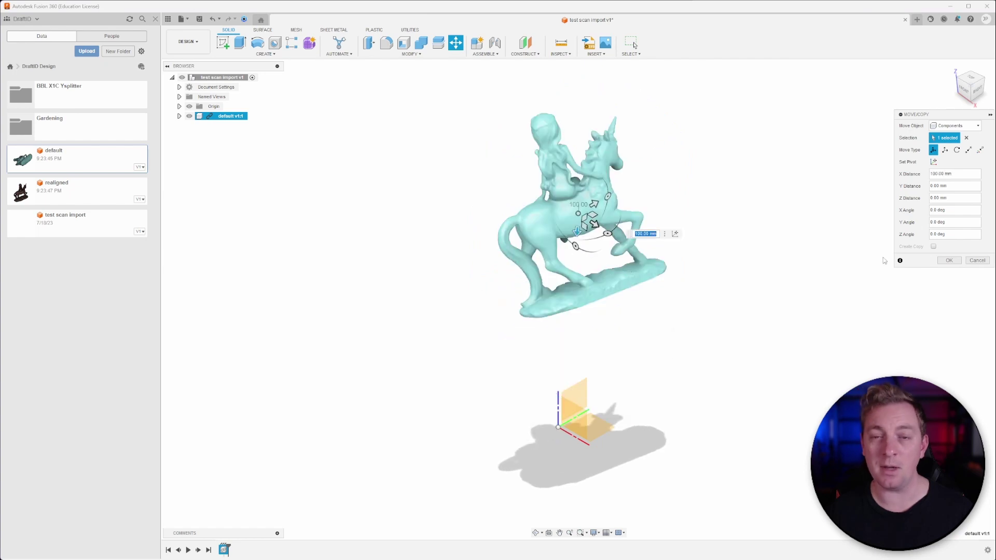
pyautogui.click(950, 260)
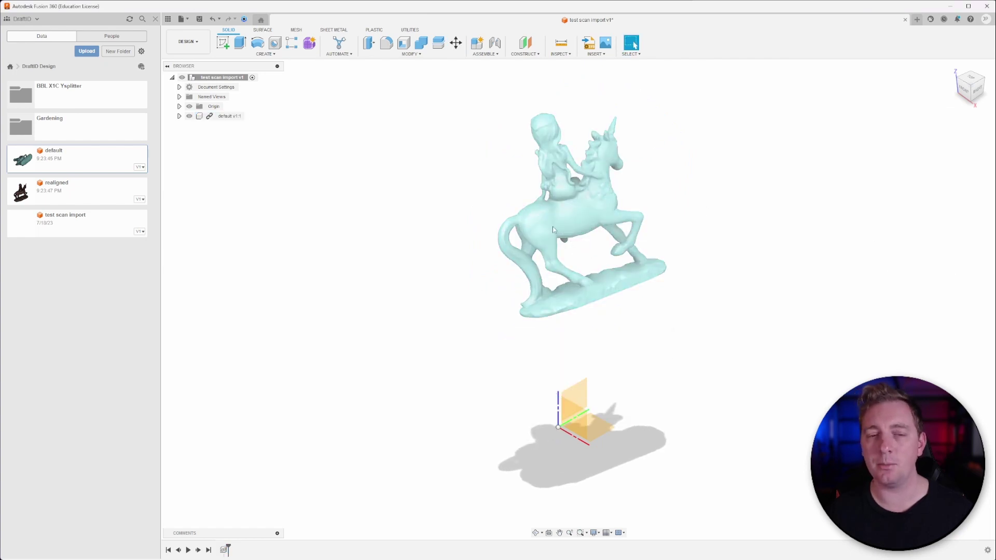
# Step: Insert the 'realigned' scan into the current design and frame both scans in view
pyautogui.click(58, 191)
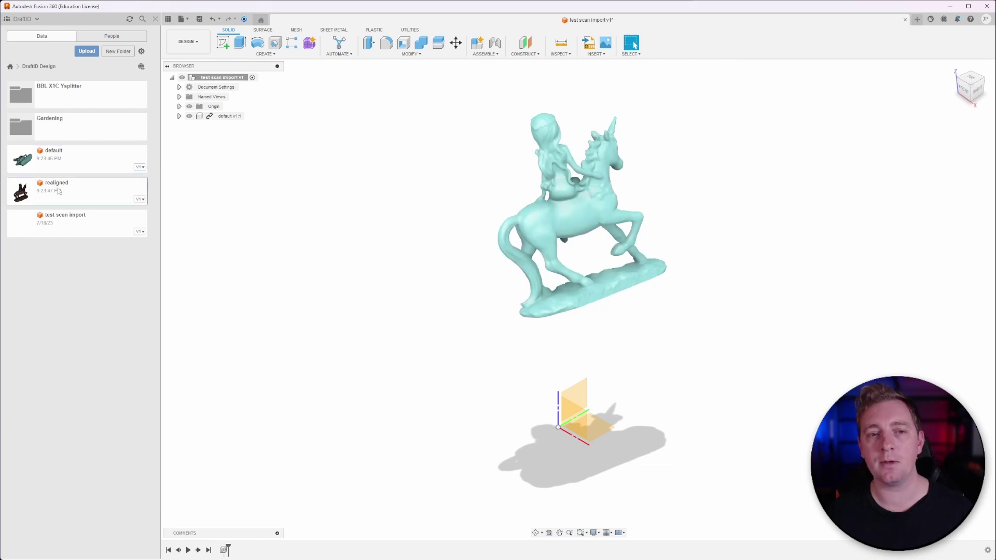
pyautogui.rightClick(96, 187)
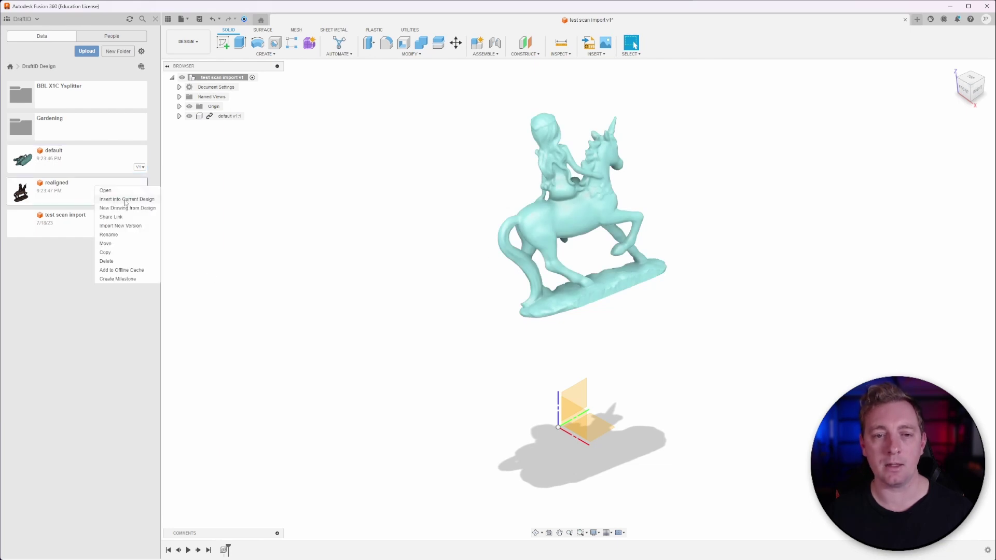
pyautogui.click(129, 200)
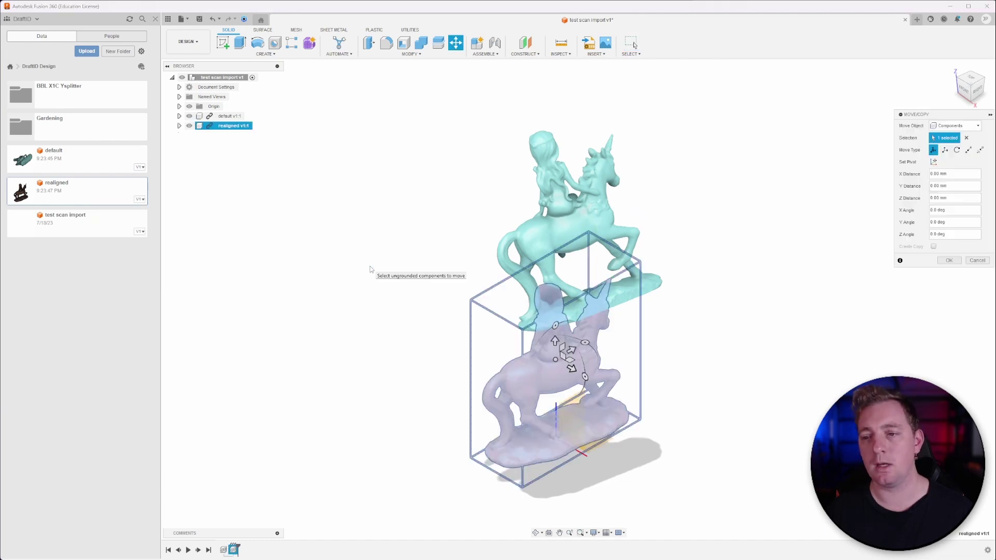
pyautogui.scroll(5, 667, 429)
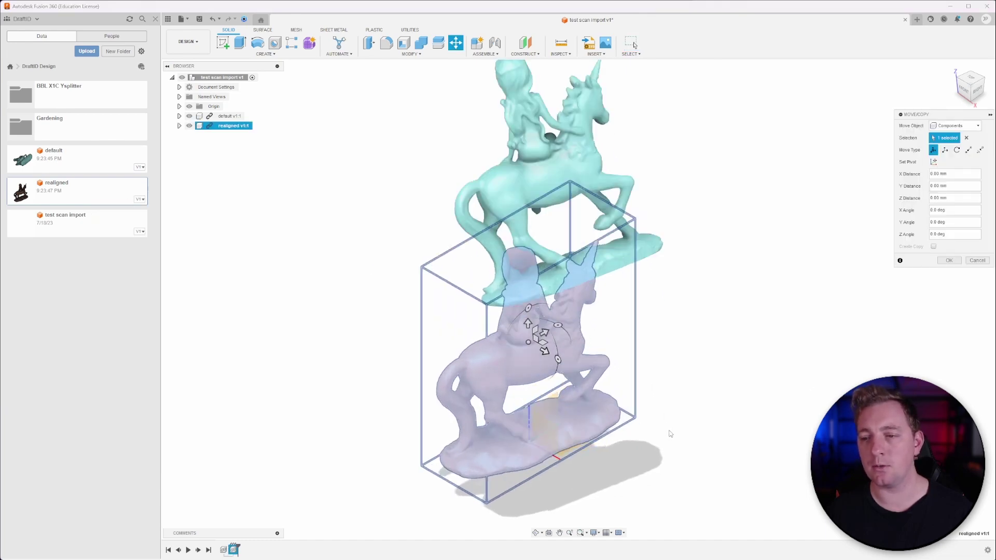
pyautogui.moveTo(692, 422); pyautogui.dragTo(622, 322, button='middle')
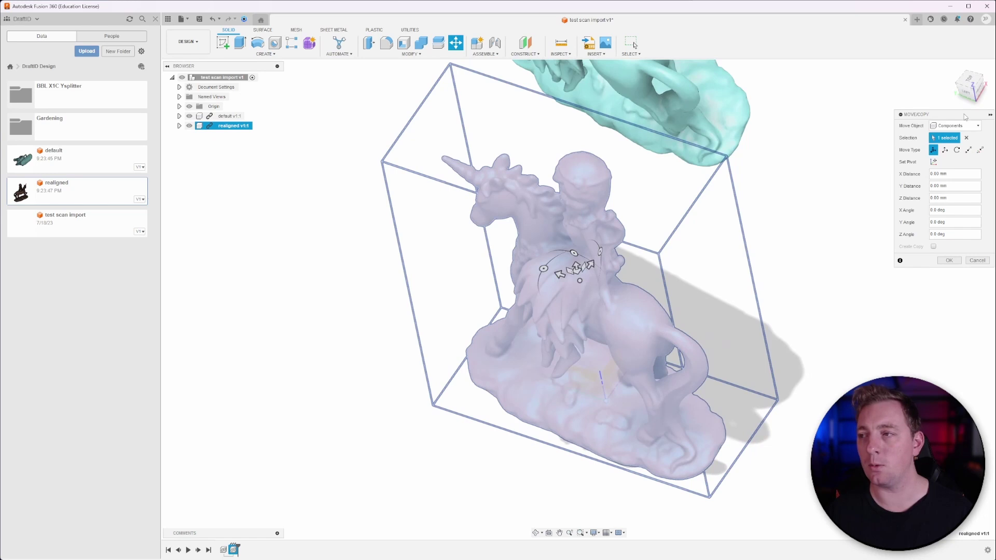
# Step: From a standard view, rotate the realigned scan 10° about Z, confirm, and orbit to the back
pyautogui.click(969, 87)
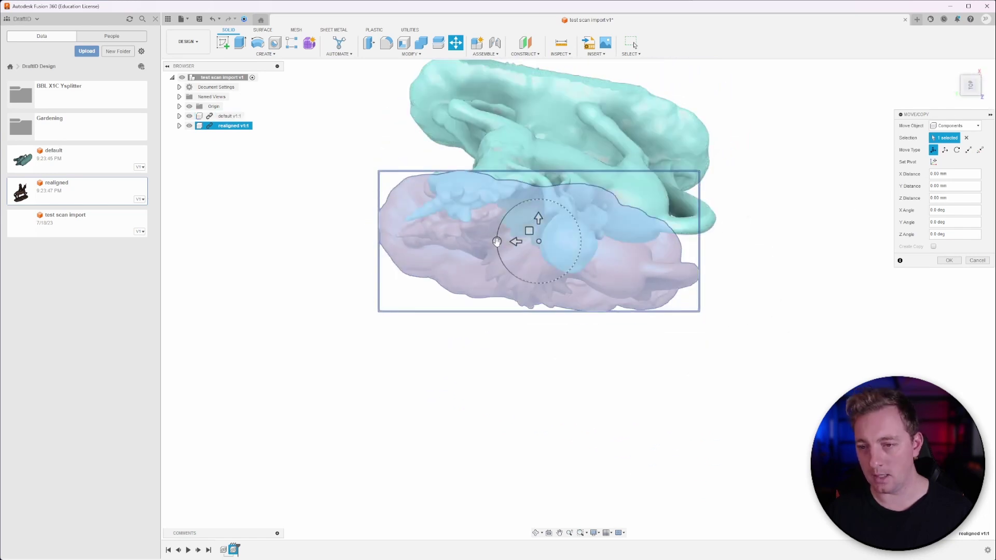
pyautogui.moveTo(497, 241); pyautogui.dragTo(499, 248)
pyautogui.click(949, 261)
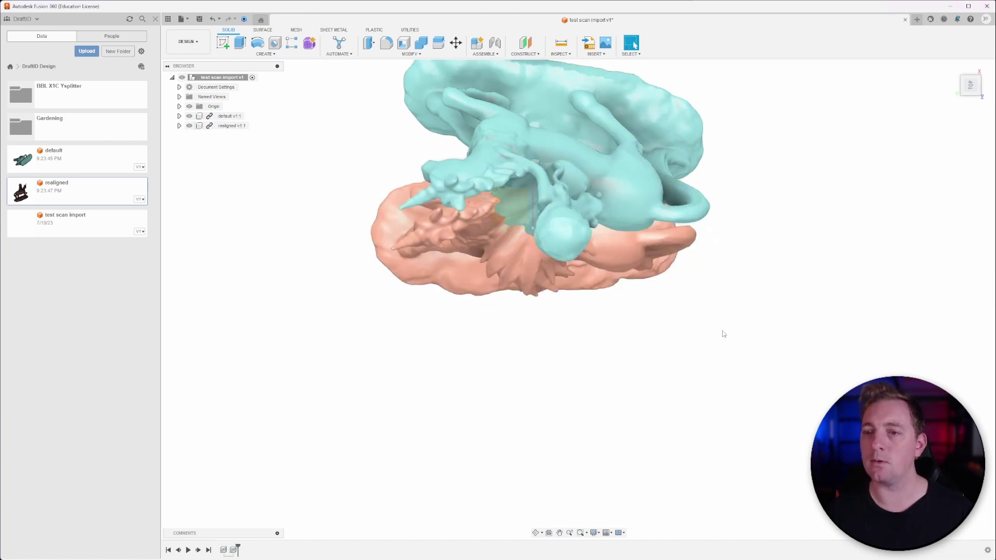
pyautogui.keyDown('shift'); pyautogui.moveTo(629, 341); pyautogui.dragTo(623, 310, button='middle'); pyautogui.keyUp('shift')
# Step: Hide the 'default v1:1' scan and centre the view on the realigned unicorn
pyautogui.scroll(-3, 623, 310)
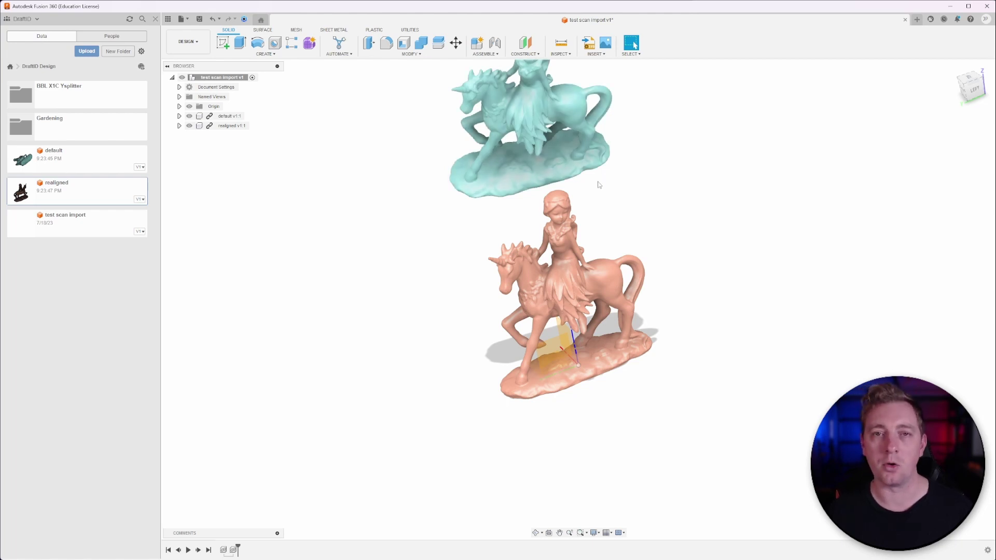
pyautogui.press('v')
pyautogui.scroll(3, 610, 329)
pyautogui.moveTo(610, 329); pyautogui.dragTo(643, 344, button='middle')
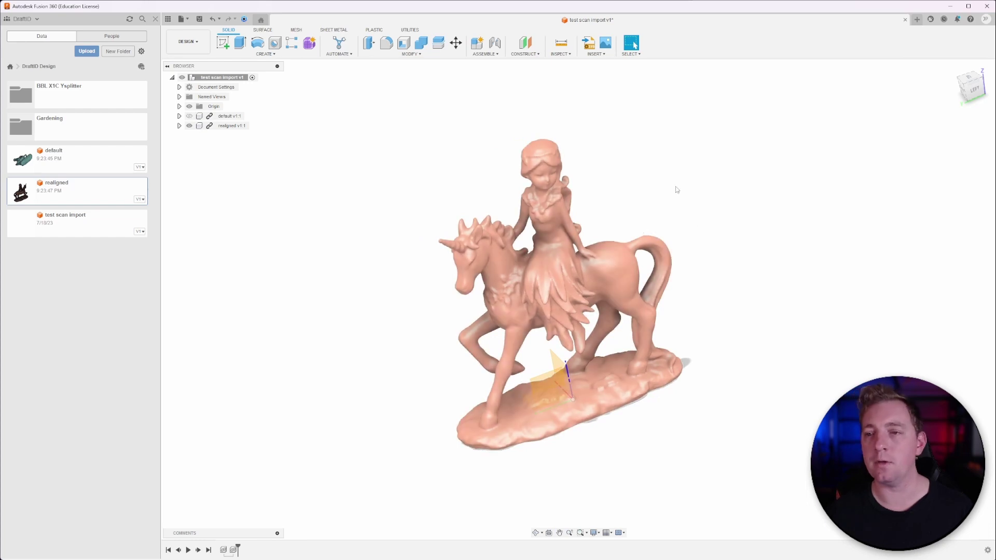